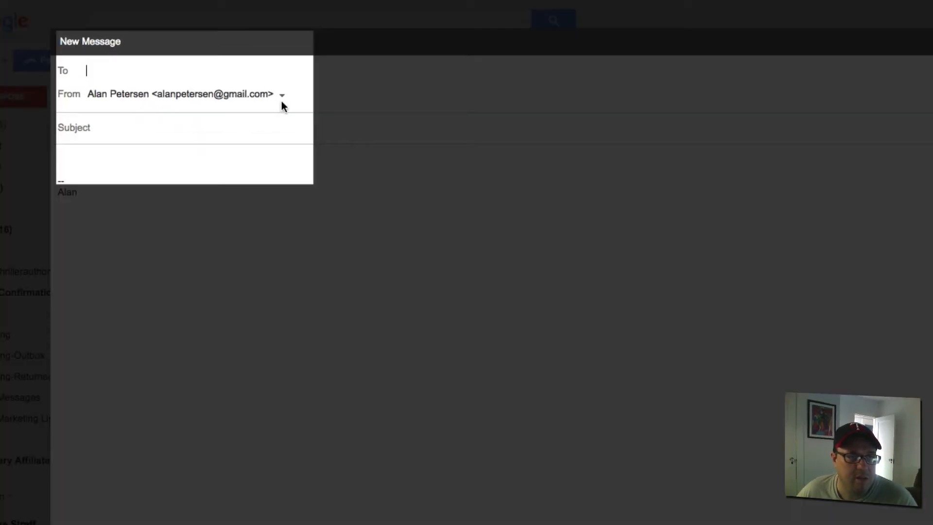
# - Cycle the From field through each sender address, ending on the second one with its signature
pyautogui.click(203, 45)
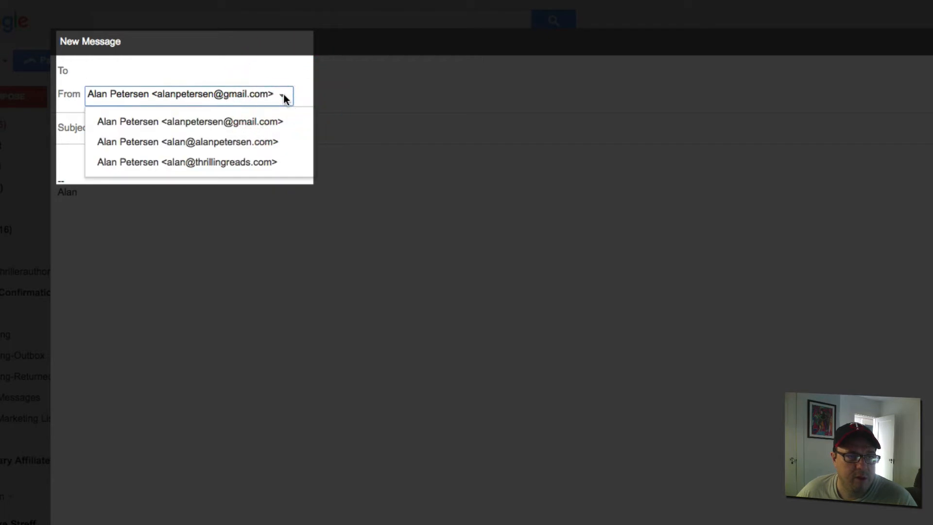
pyautogui.click(234, 165)
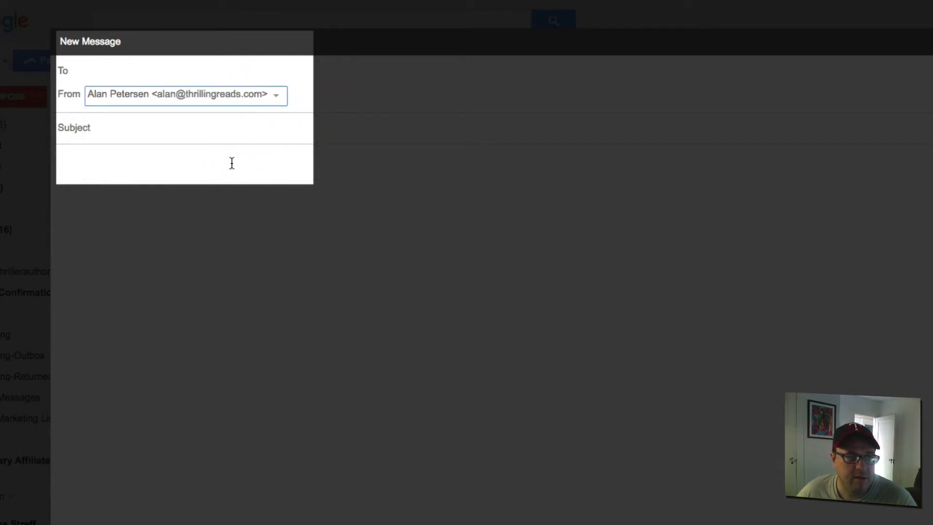
pyautogui.click(276, 96)
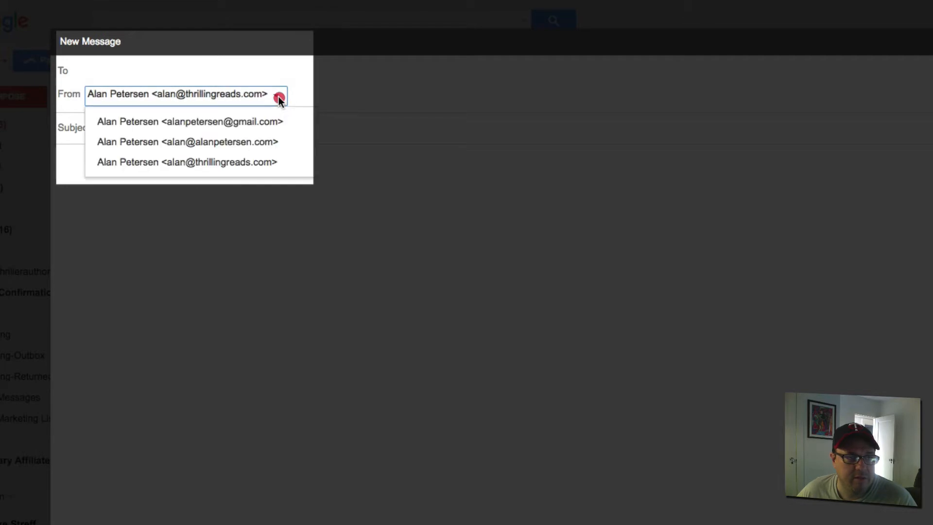
pyautogui.click(242, 162)
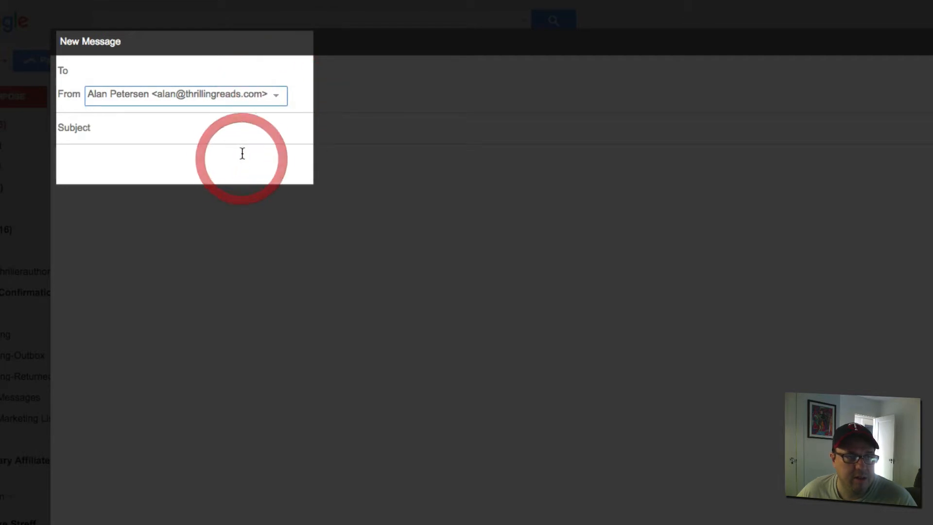
pyautogui.click(276, 96)
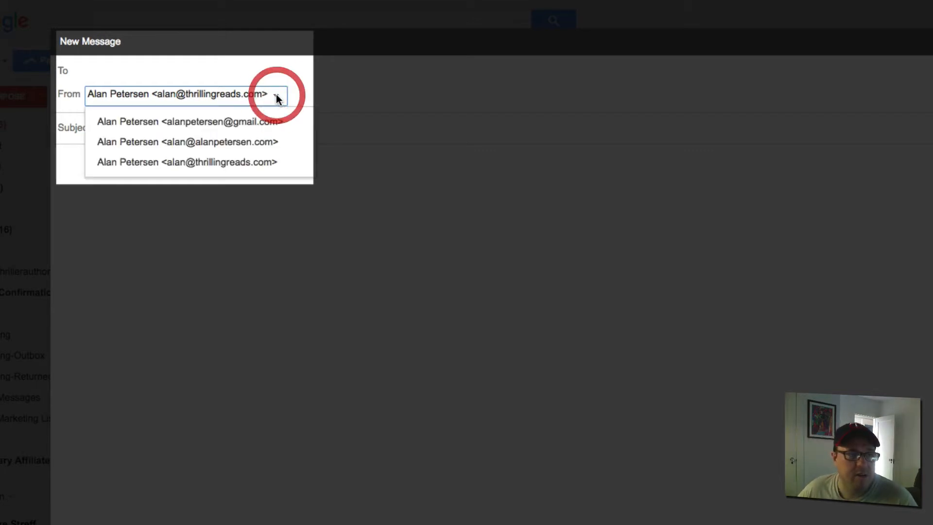
pyautogui.click(246, 141)
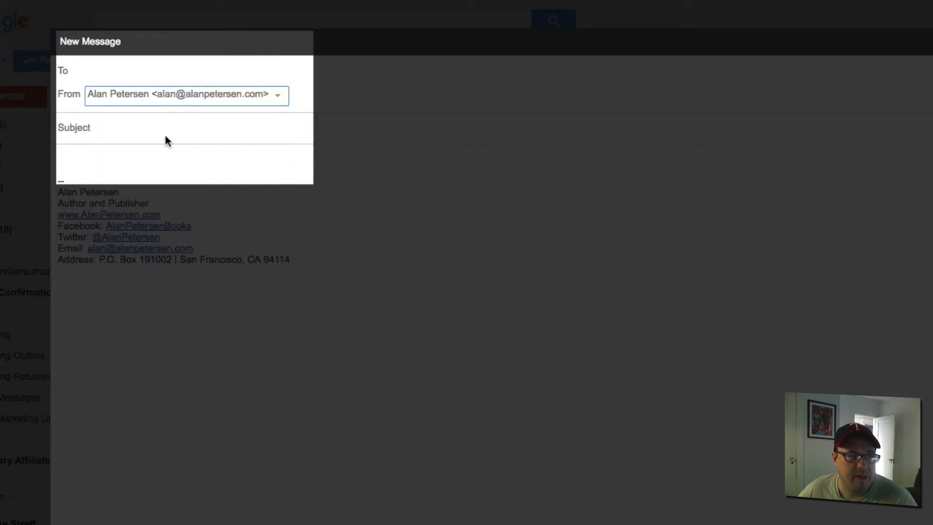
pyautogui.click(278, 97)
pyautogui.click(244, 163)
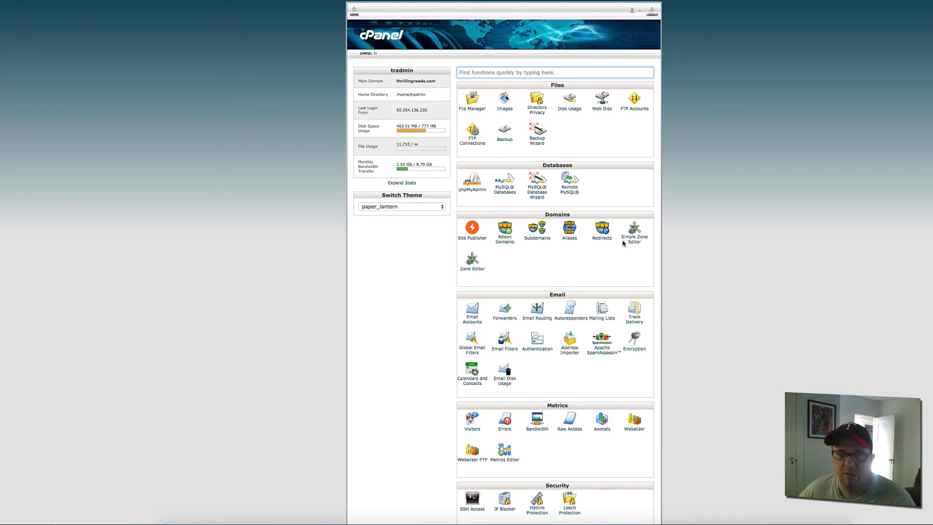
pyautogui.scroll(-5, 573, 145)
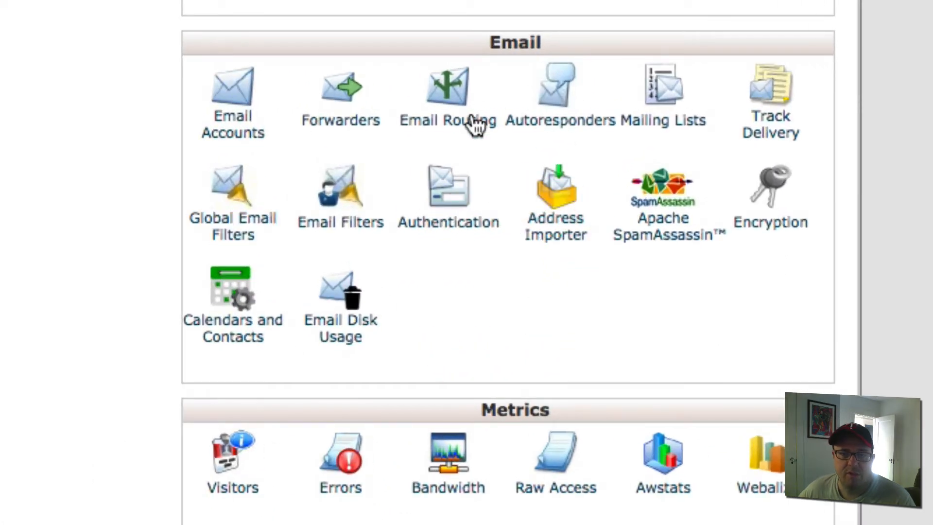
pyautogui.click(331, 123)
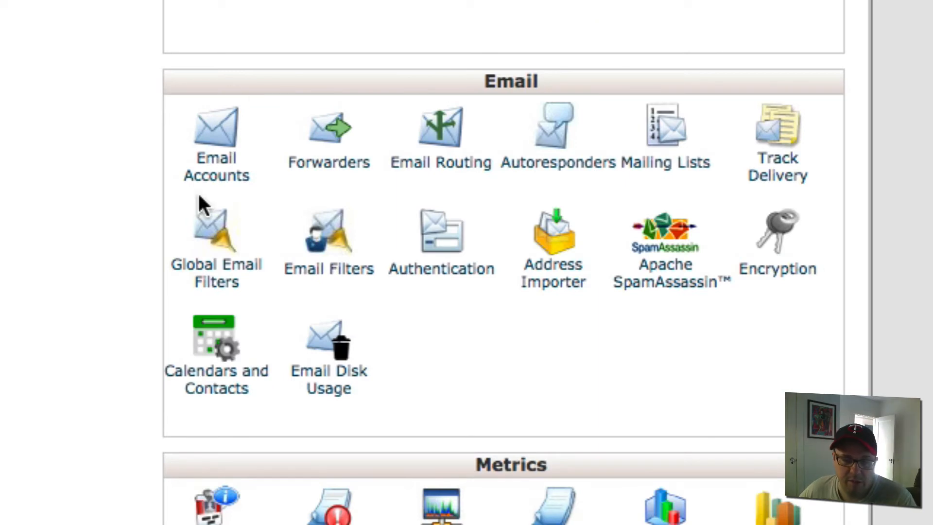
pyautogui.scroll(-3, 269, 144)
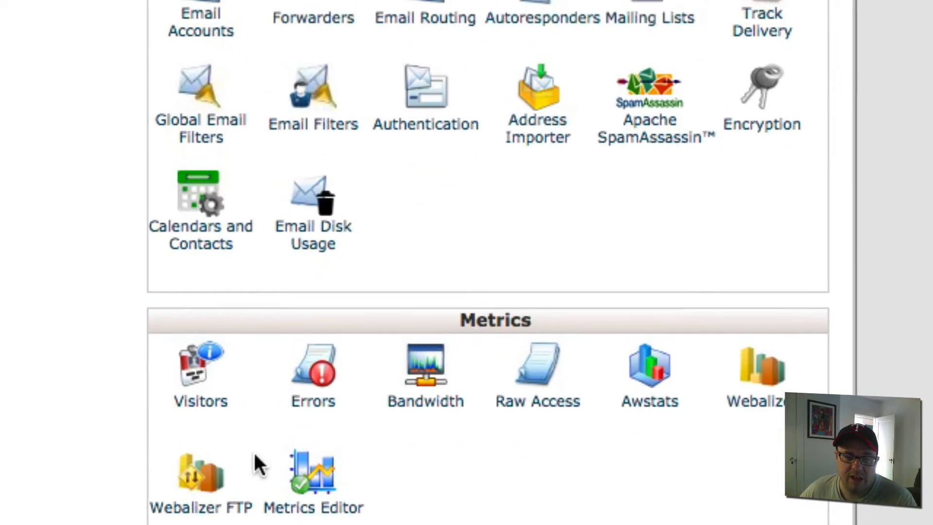
pyautogui.scroll(2, 253, 450)
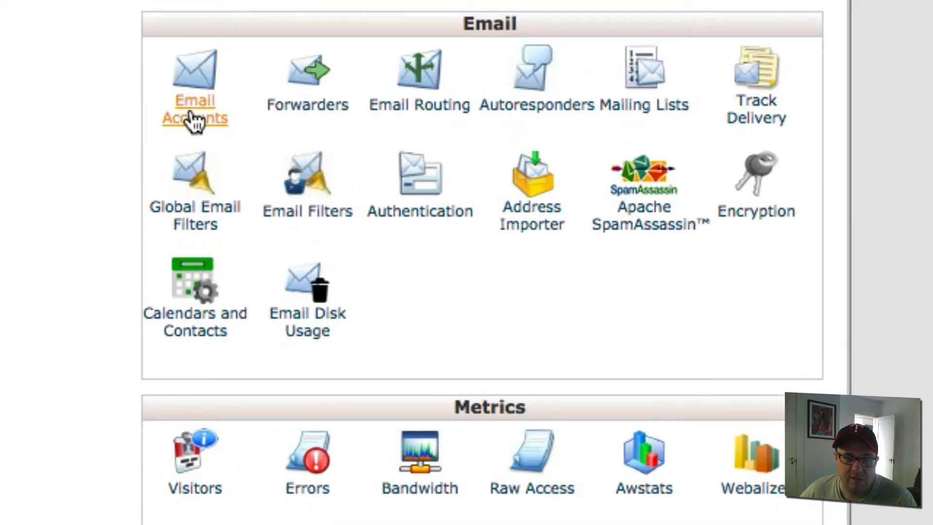
# - On the Email Accounts page, enter 'podcast' as the new mailbox name
pyautogui.click(209, 120)
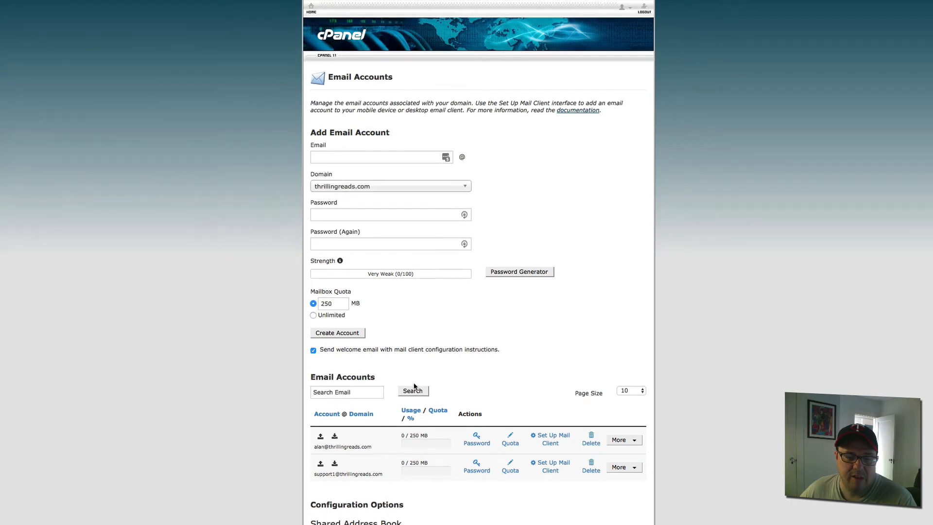
pyautogui.scroll(-3, 402, 396)
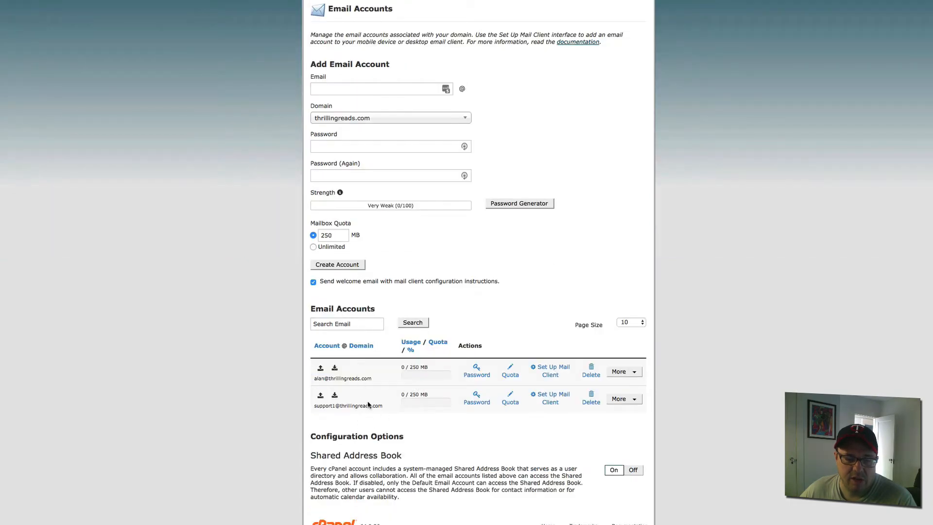
pyautogui.scroll(3, 368, 369)
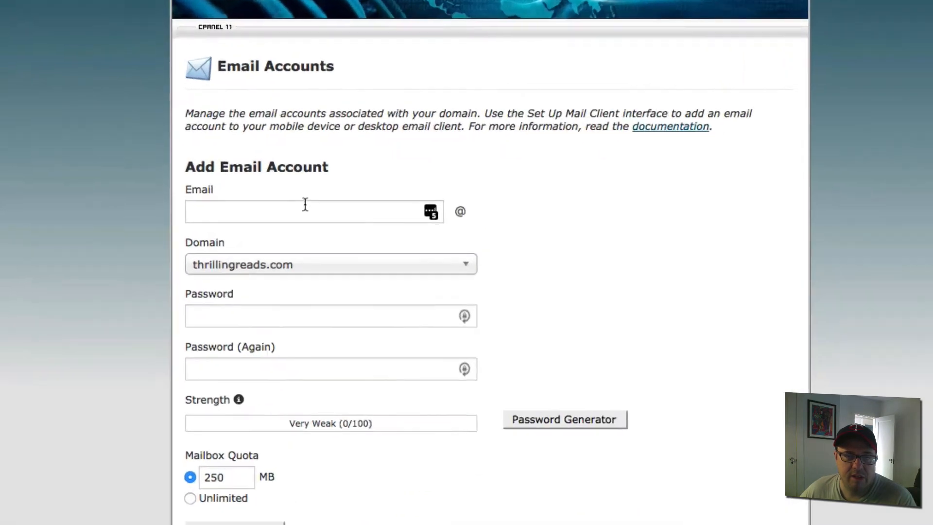
pyautogui.click(377, 160)
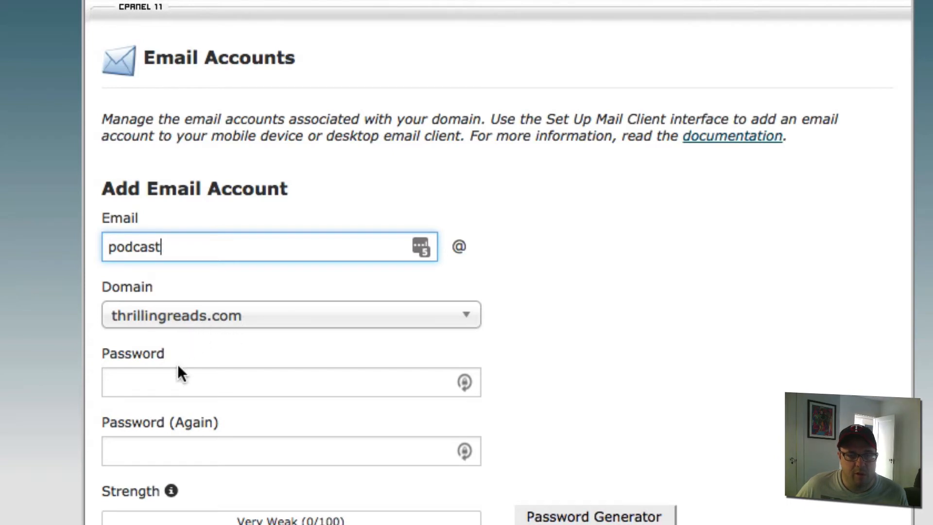
# - Generate a very strong password, fill it into both fields, and paste a copy into a TextEdit note
pyautogui.click(164, 388)
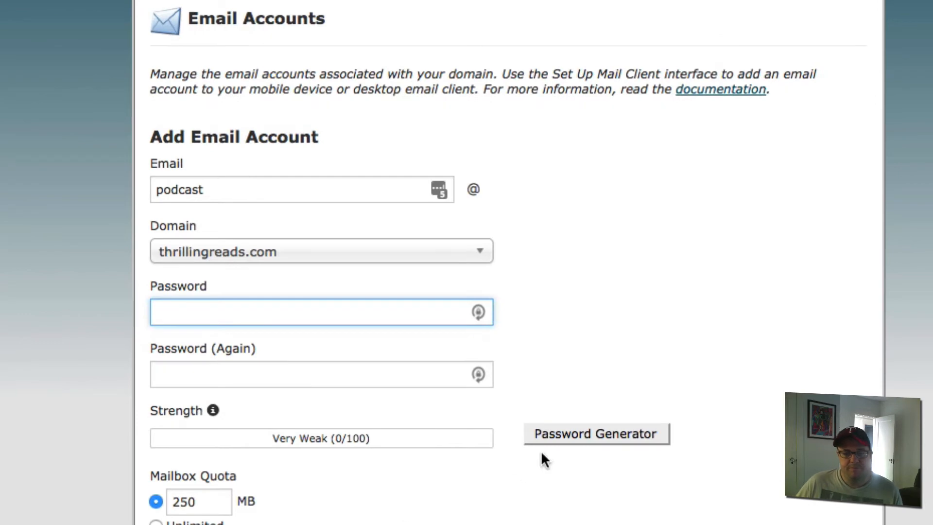
pyautogui.click(560, 446)
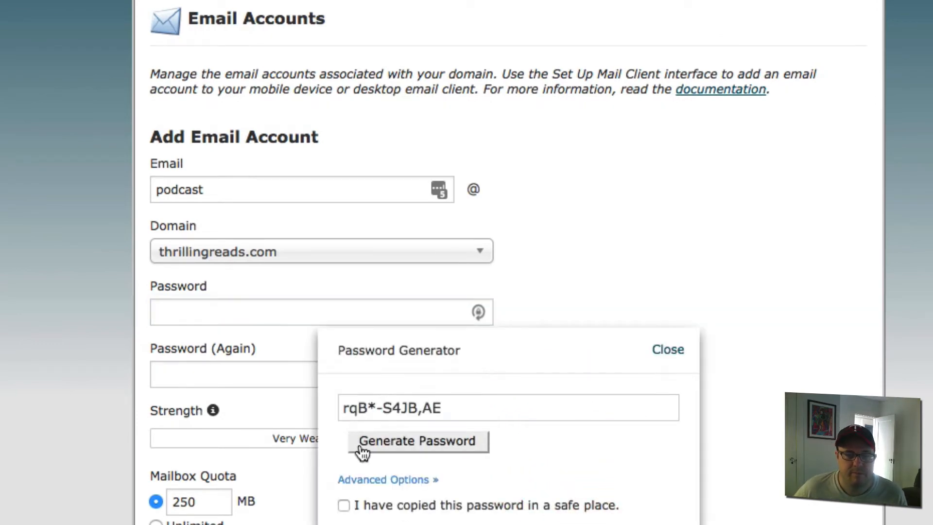
pyautogui.click(453, 407)
pyautogui.press('super+c')
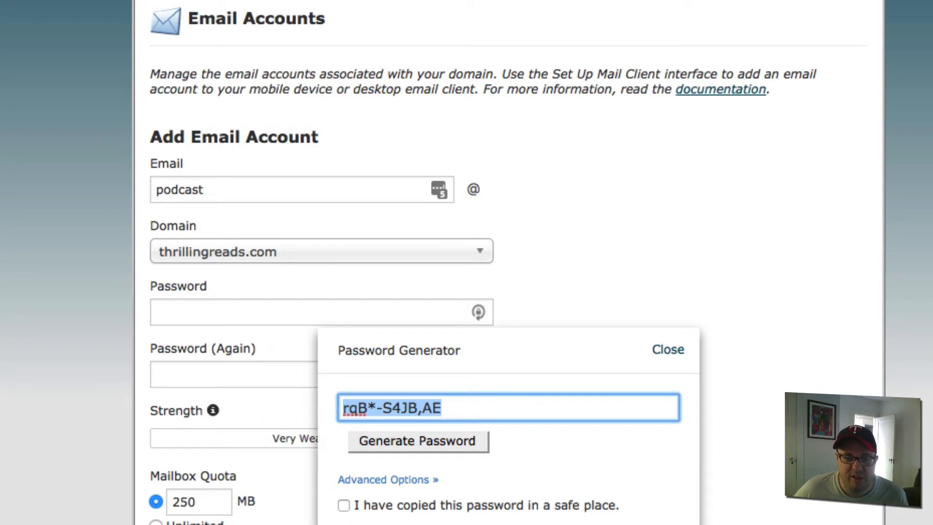
pyautogui.click(344, 504)
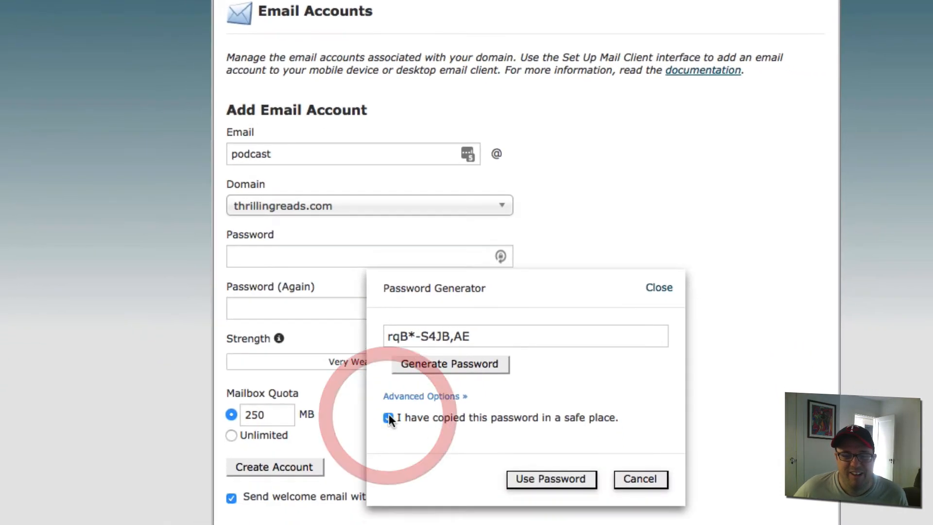
pyautogui.click(572, 477)
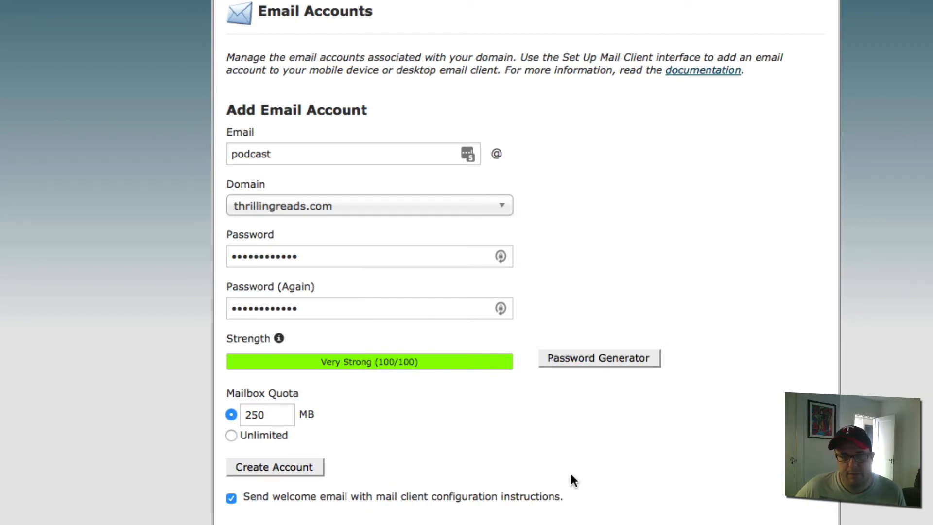
pyautogui.press('super+Tab')
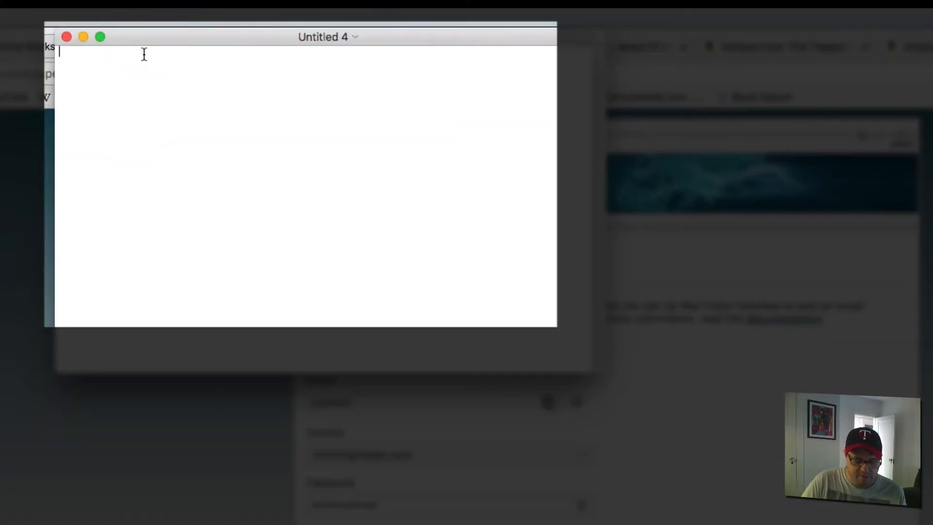
pyautogui.press('super+v')
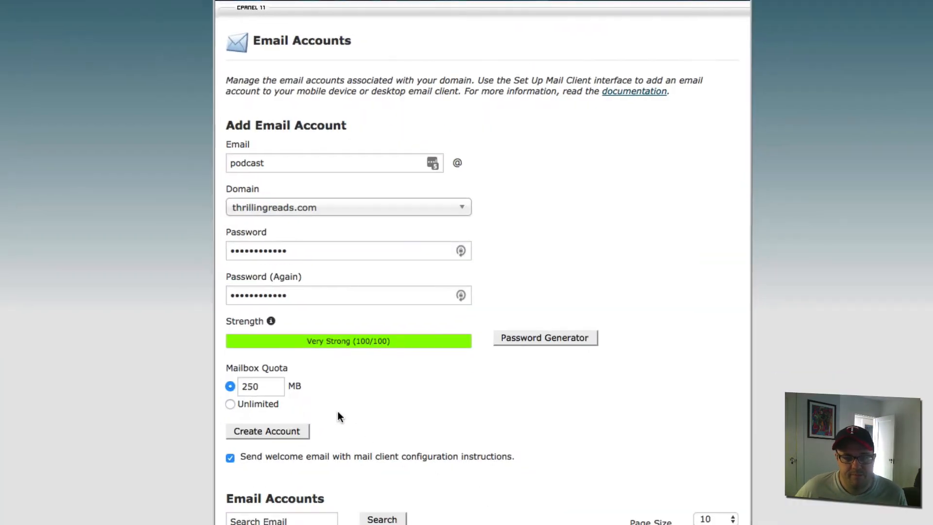
# - Create the podcast account and confirm it is listed with the two existing 250 MB mailboxes
pyautogui.scroll(-3, 382, 405)
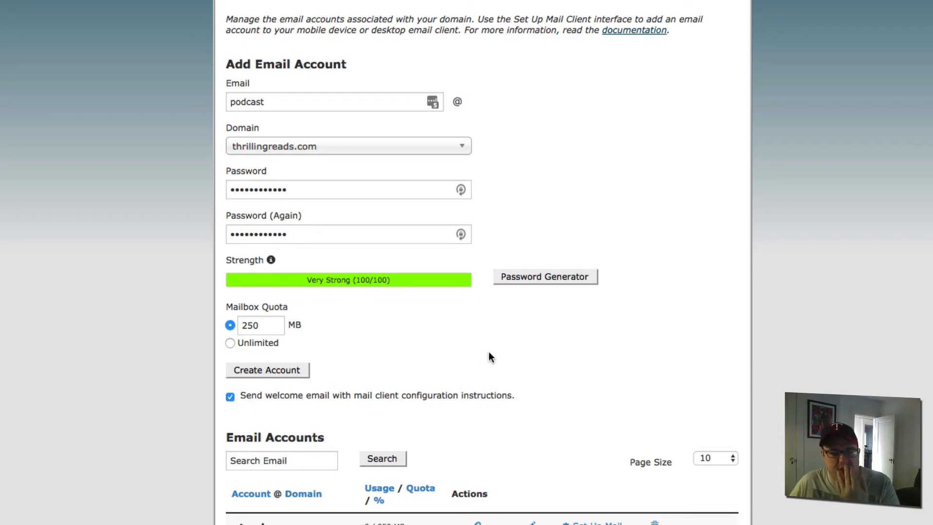
pyautogui.click(275, 374)
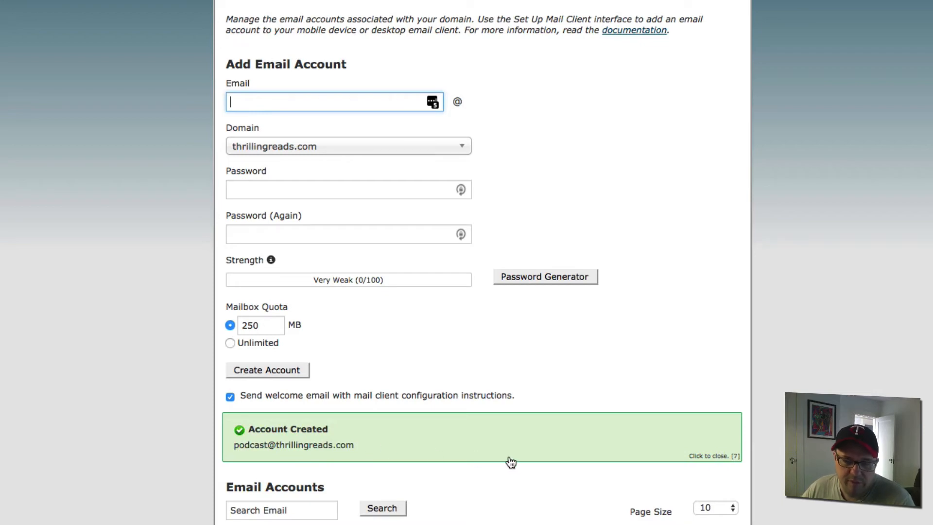
pyautogui.scroll(-2, 510, 461)
pyautogui.scroll(-12, 381, 512)
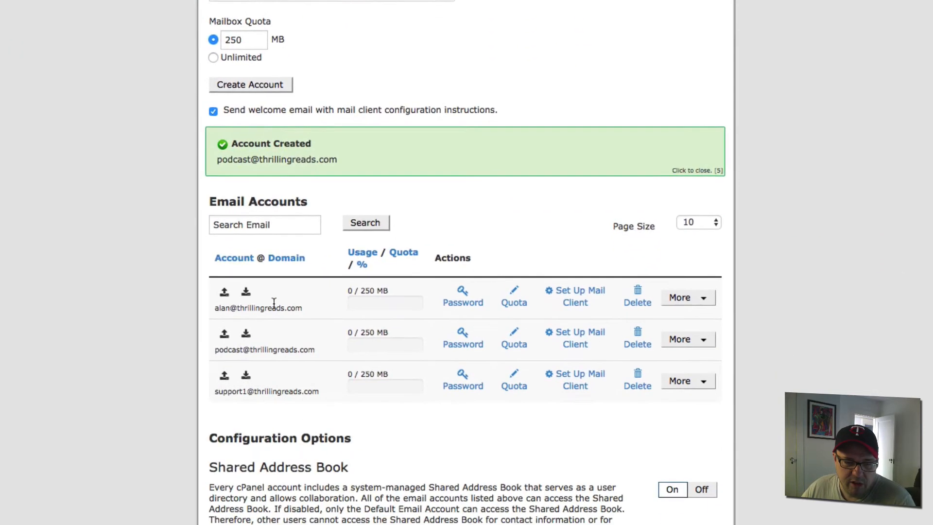
pyautogui.scroll(-2, 252, 311)
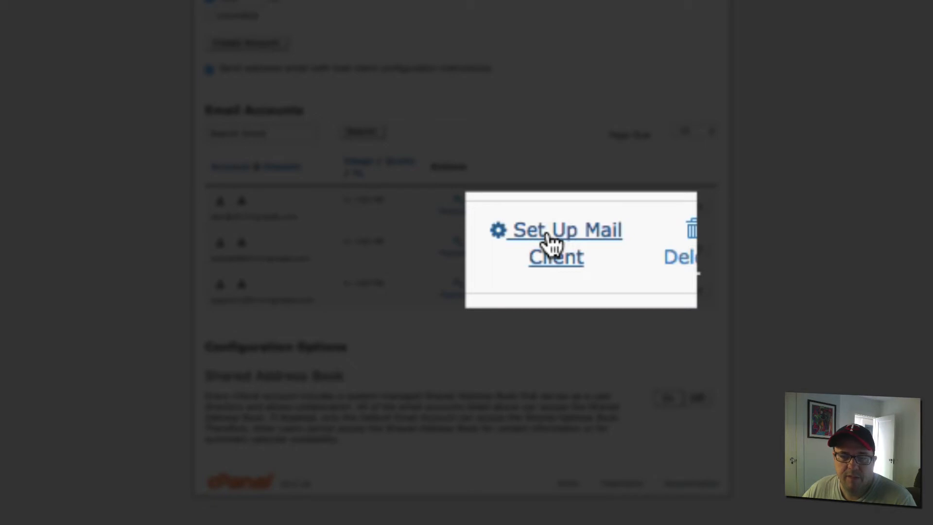
pyautogui.click(550, 243)
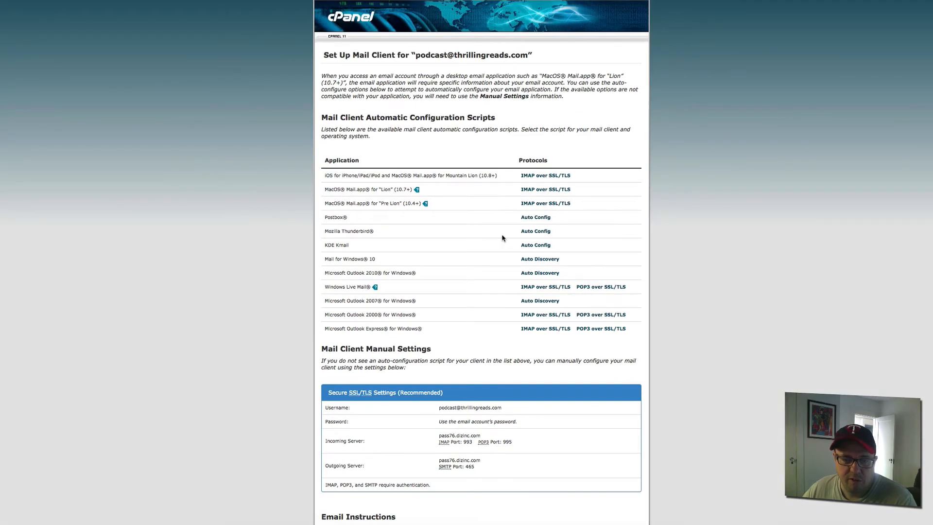
pyautogui.scroll(-5, 502, 237)
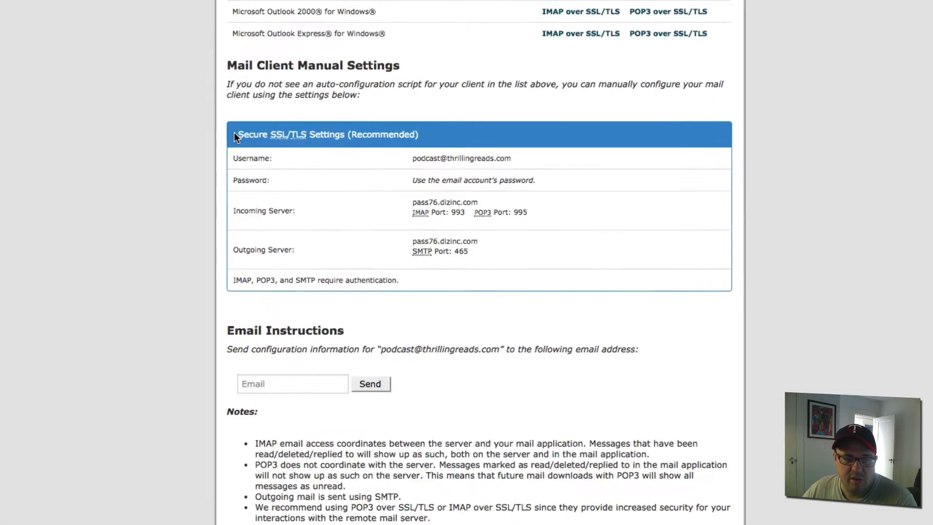
pyautogui.moveTo(245, 135); pyautogui.dragTo(404, 303)
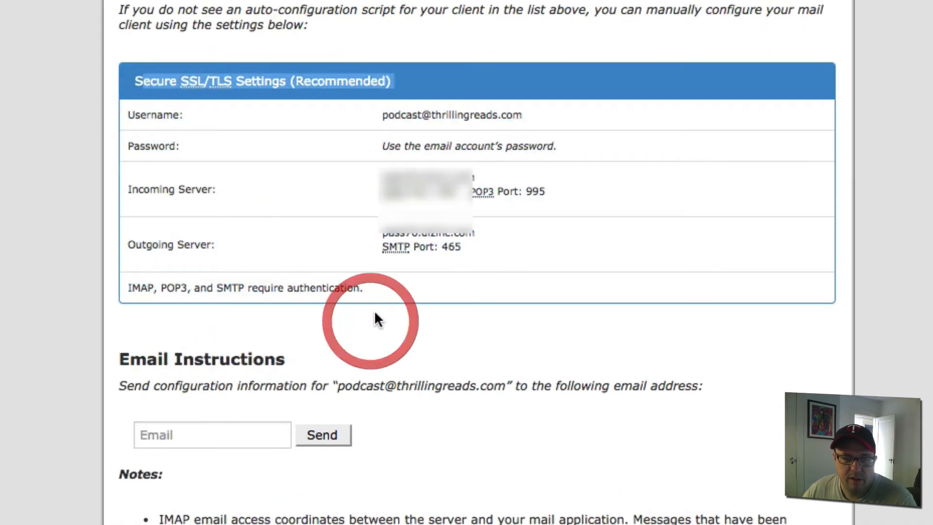
pyautogui.click(294, 115)
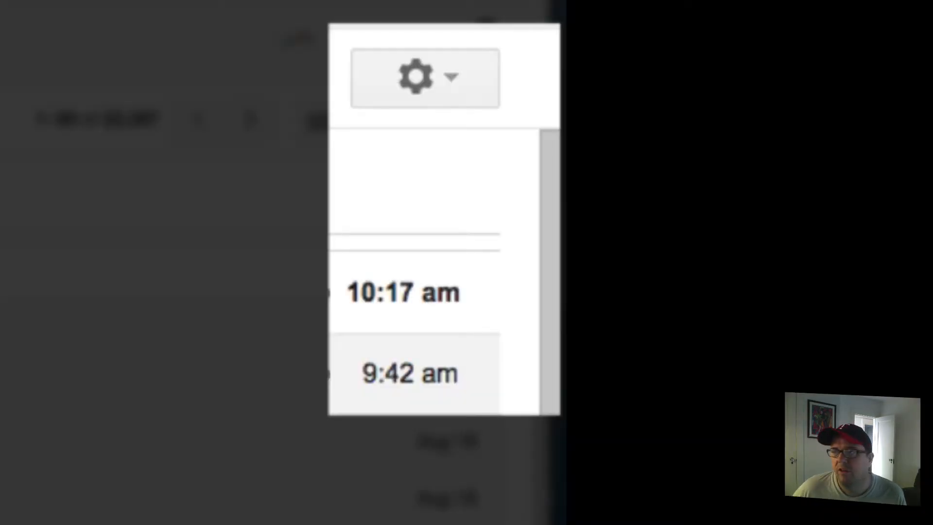
# - Go to Gmail's full settings, Accounts and Import, and highlight the Send mail as section
pyautogui.click(453, 81)
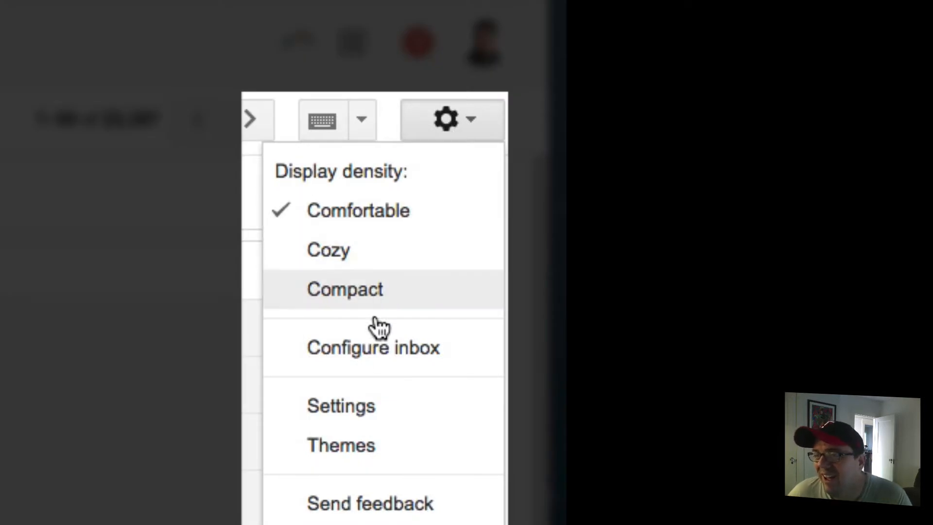
pyautogui.click(382, 405)
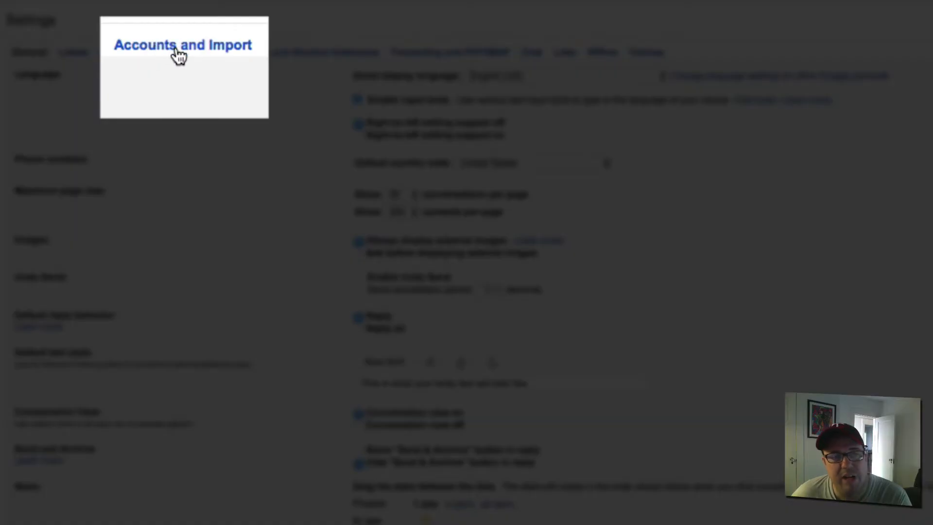
pyautogui.click(178, 54)
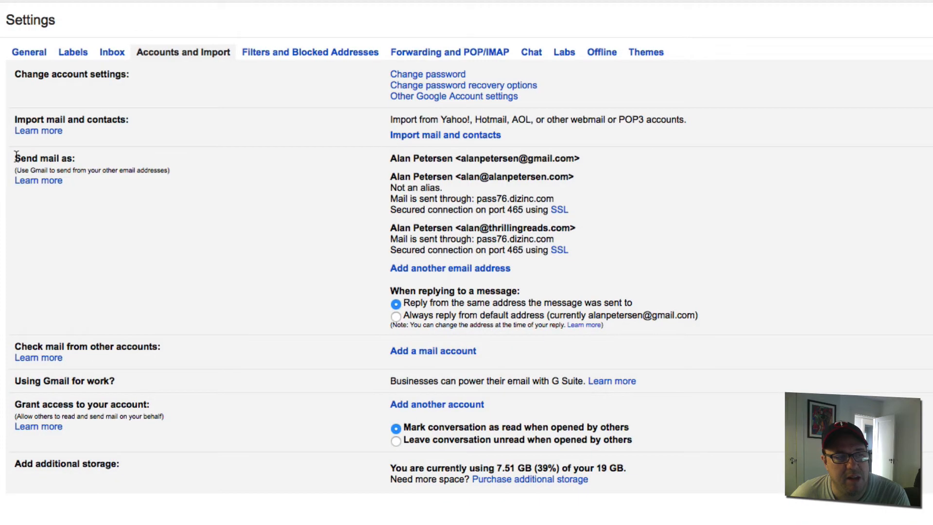
pyautogui.moveTo(15, 158); pyautogui.dragTo(81, 156)
pyautogui.click(37, 163)
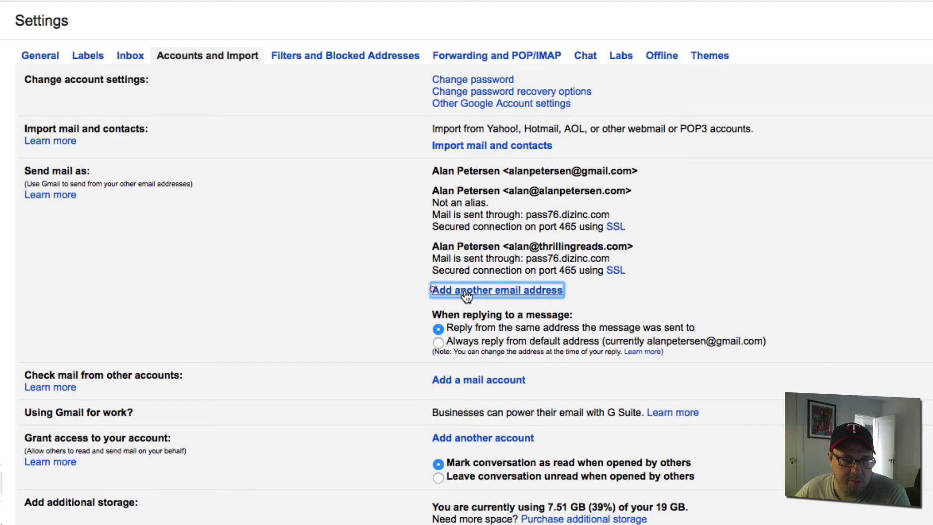
pyautogui.click(467, 289)
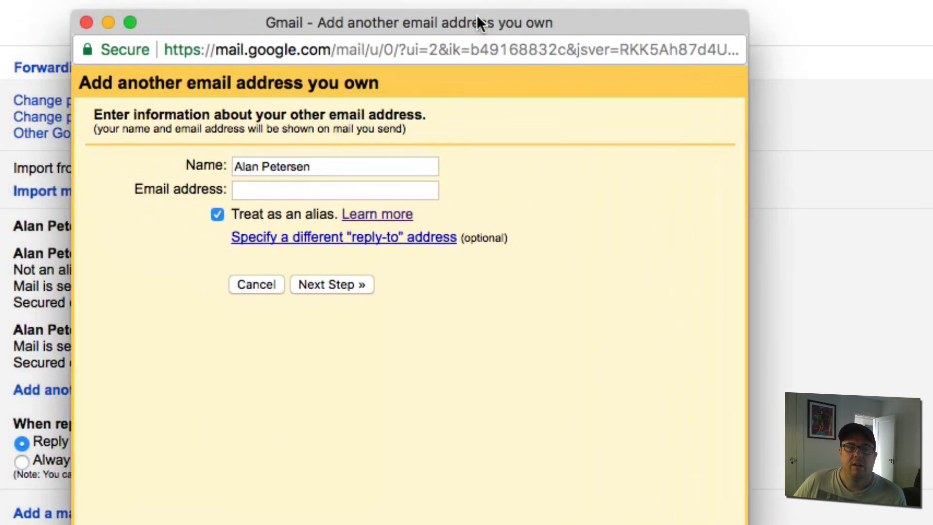
pyautogui.click(477, 23)
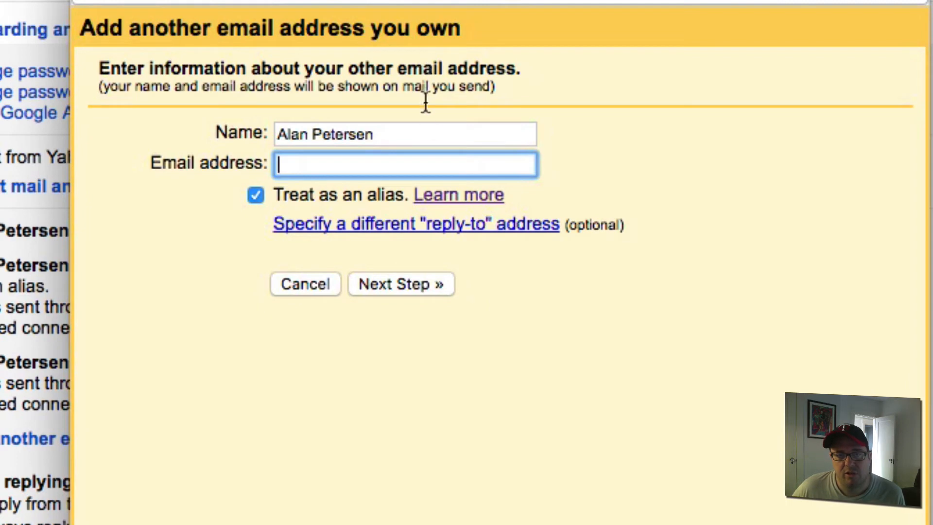
pyautogui.click(415, 140)
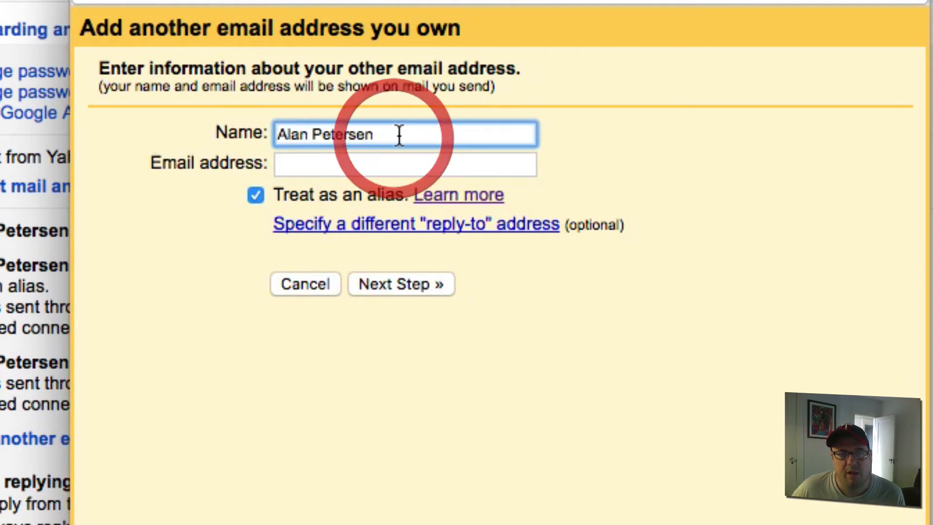
pyautogui.click(205, 118)
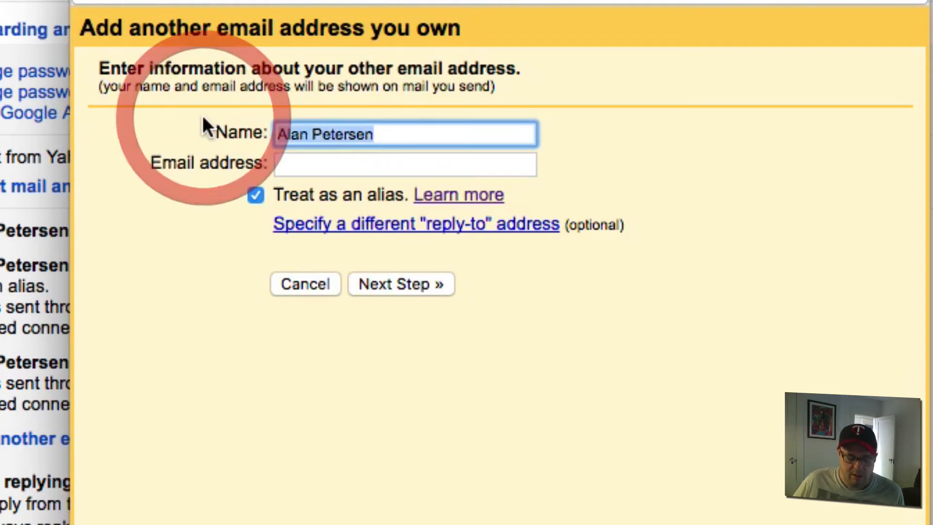
pyautogui.write('podcast')
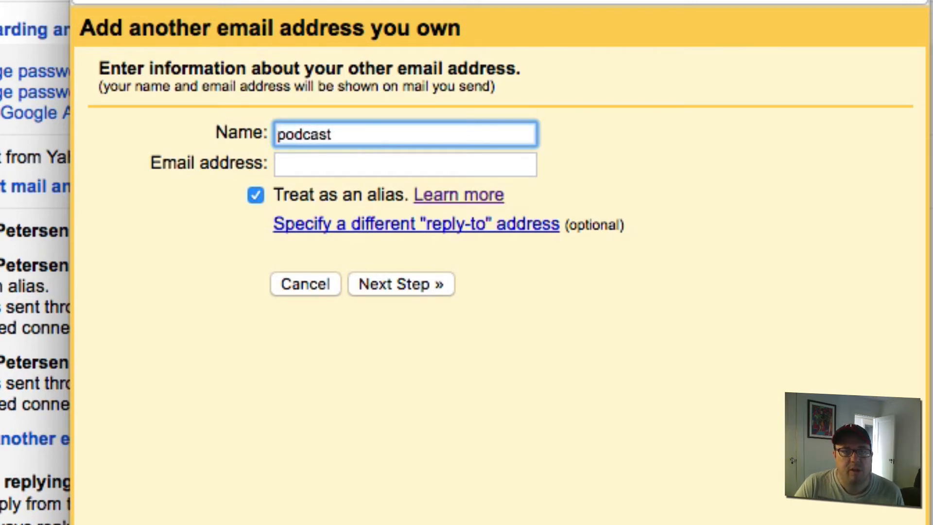
pyautogui.press('Tab')
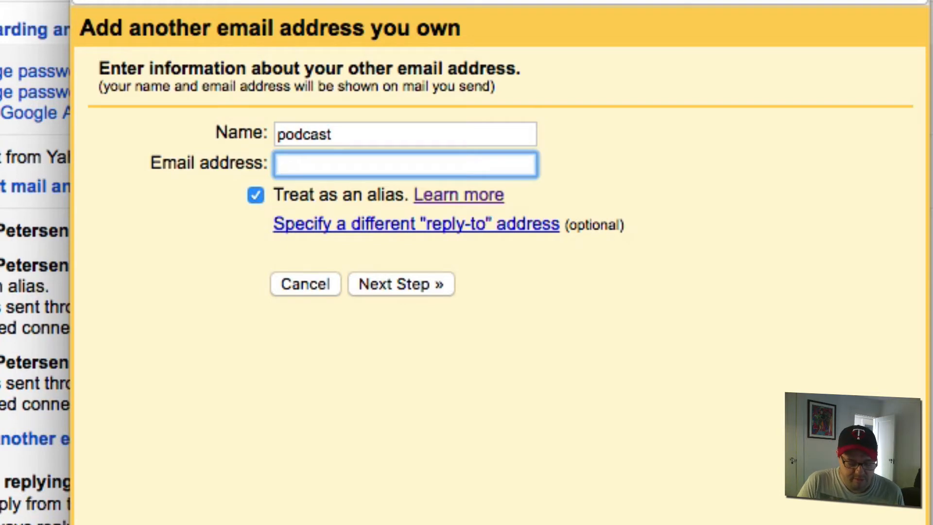
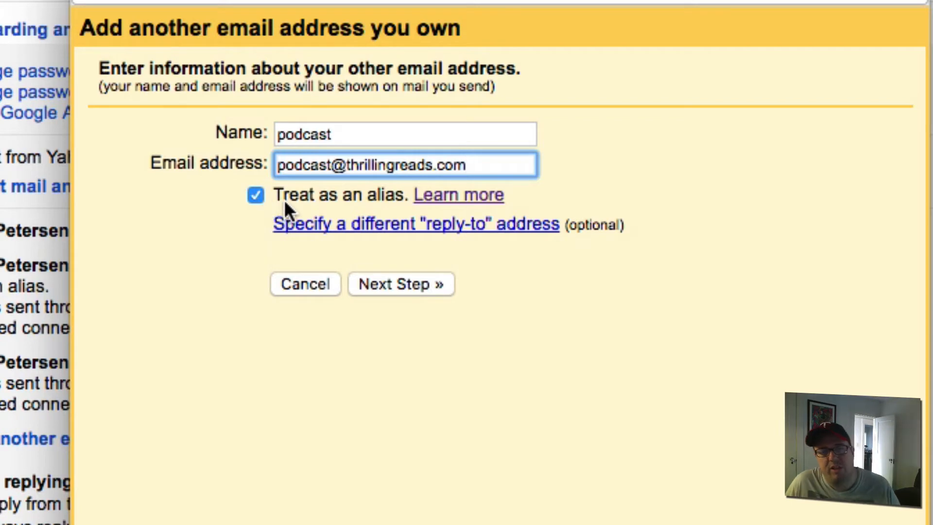
pyautogui.click(440, 204)
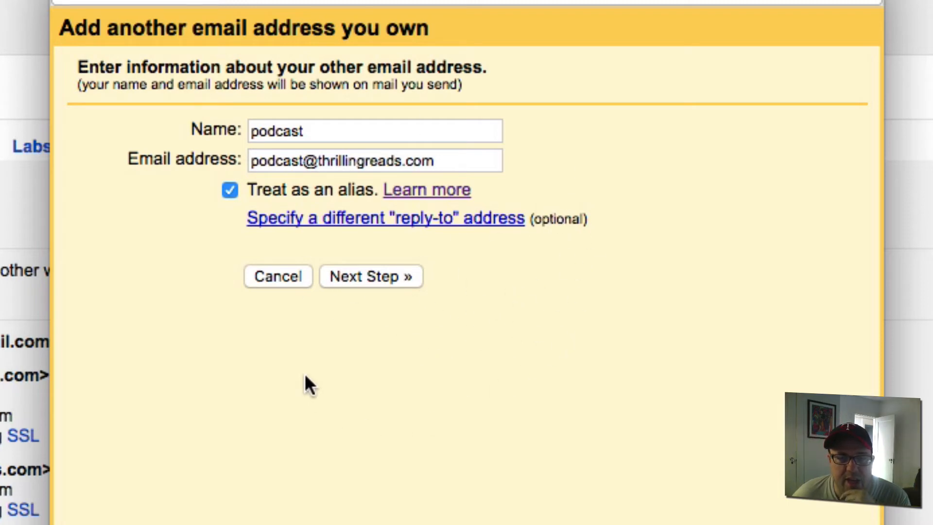
pyautogui.click(357, 276)
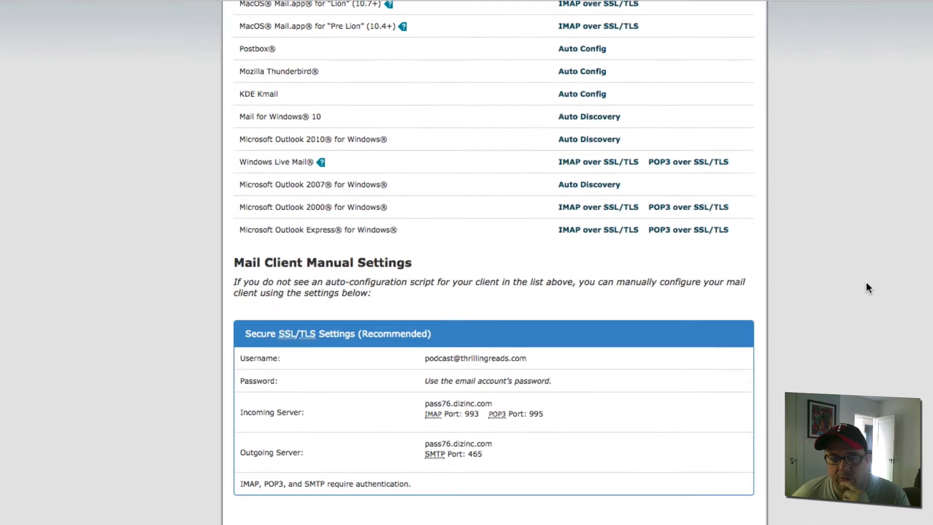
# - Find the Secure SSL/TLS settings and select the outgoing server pass76.dizinc.com
pyautogui.scroll(-2, 747, 366)
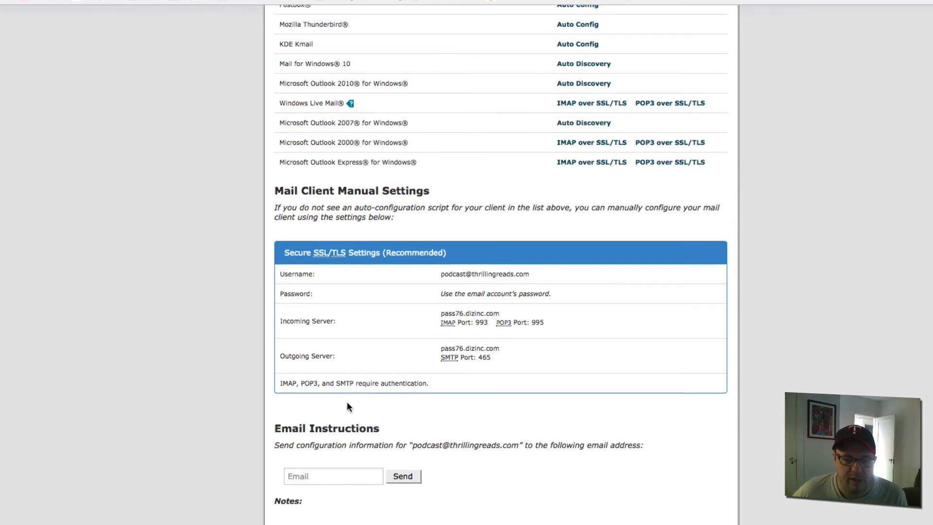
pyautogui.scroll(4, 346, 401)
pyautogui.scroll(-4, 346, 400)
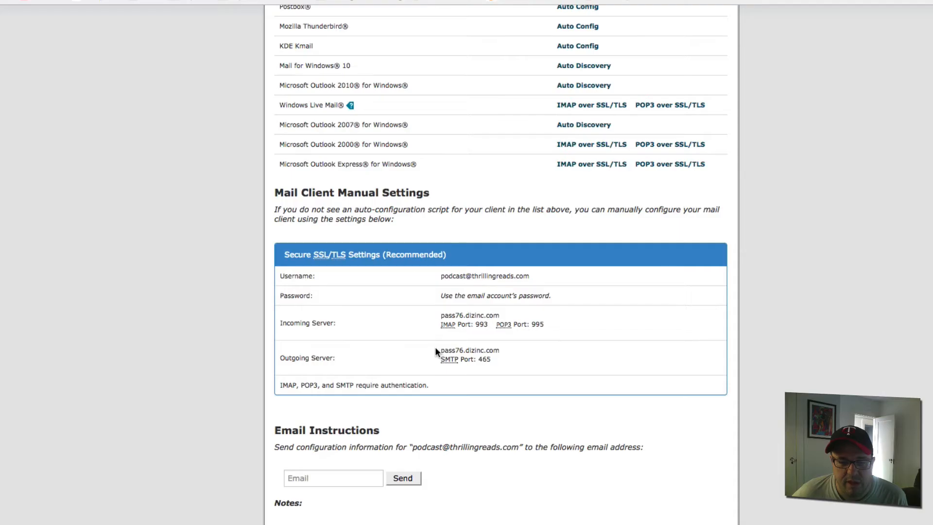
pyautogui.moveTo(437, 348); pyautogui.dragTo(500, 348)
pyautogui.press('super+c')
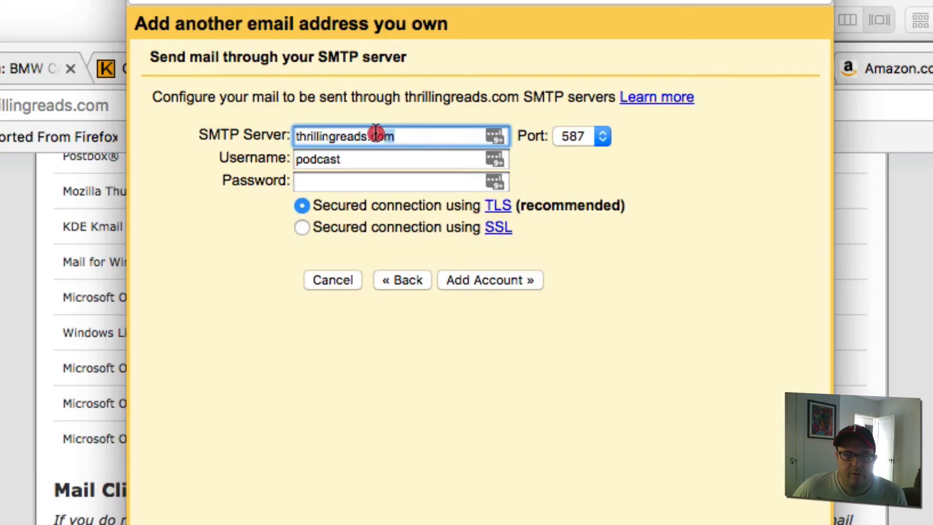
# - Replace the SMTP server thrillingreads.com with pass76.dizinc.com
pyautogui.moveTo(375, 136); pyautogui.dragTo(234, 131)
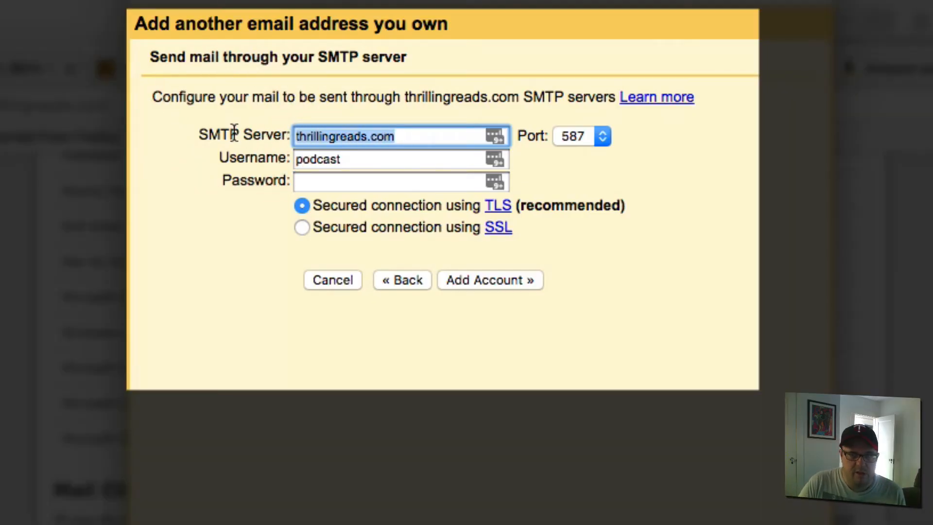
pyautogui.press('super+v')
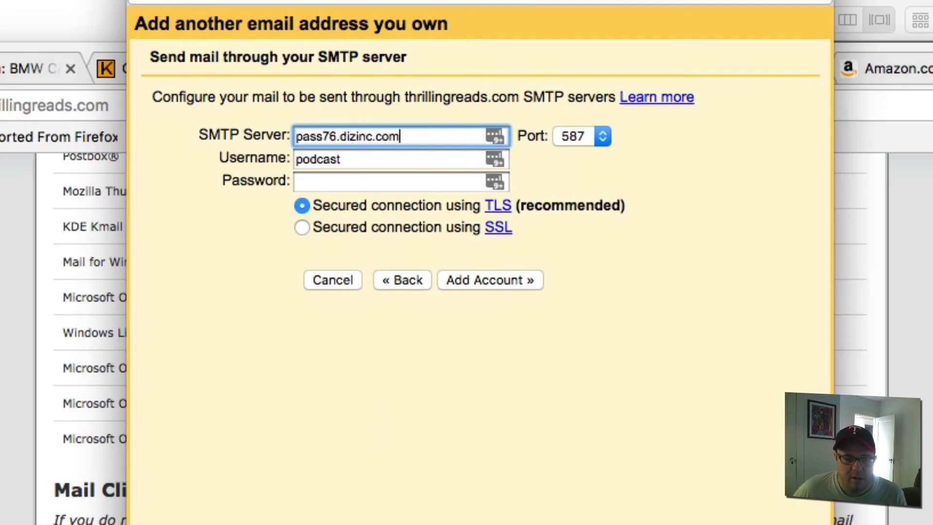
pyautogui.press('super+grave')
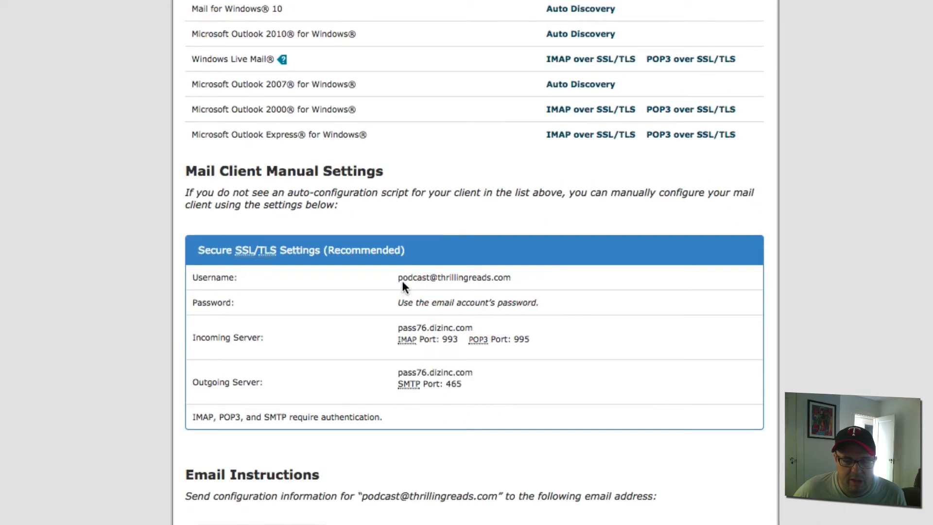
# - Set the username to the full podcast mailbox address, enter its password, and pick out SMTP port 465
pyautogui.moveTo(399, 279); pyautogui.dragTo(536, 281)
pyautogui.press('super+c')
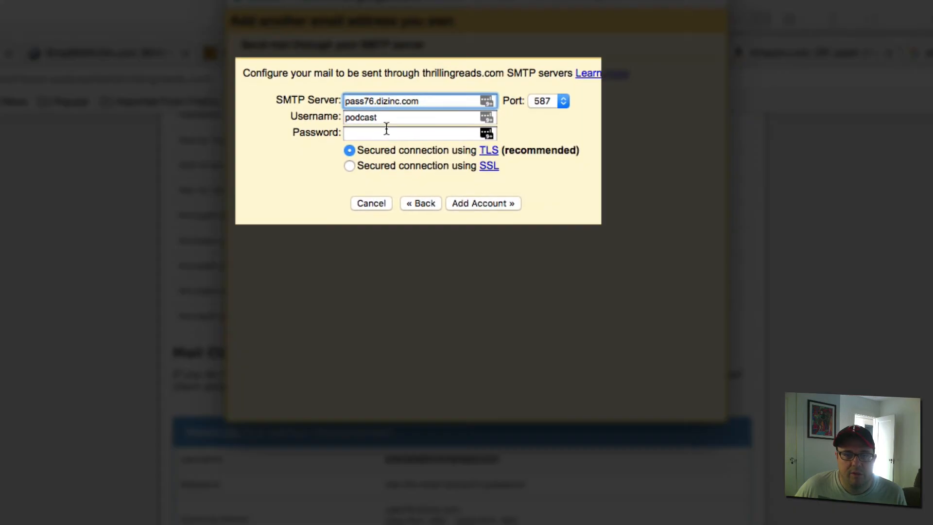
pyautogui.click(388, 119)
pyautogui.moveTo(389, 119); pyautogui.dragTo(294, 113)
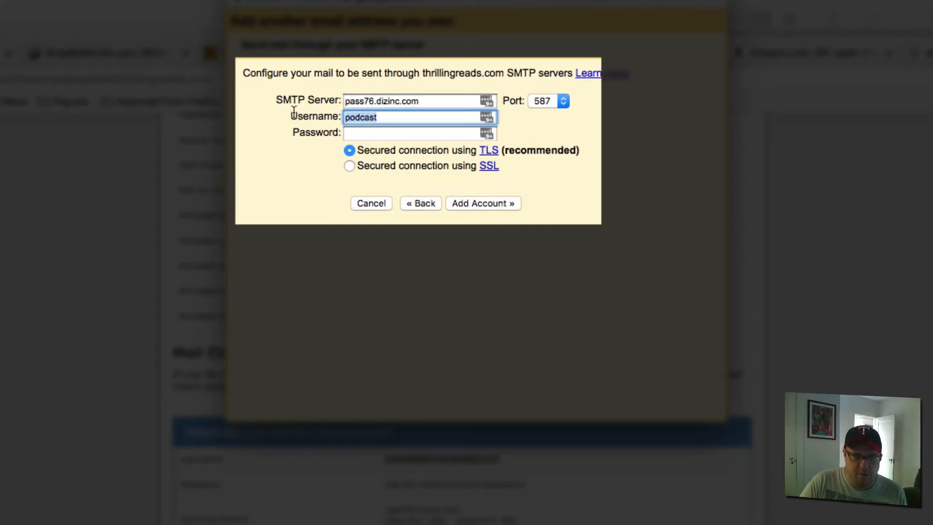
pyautogui.press('super+v')
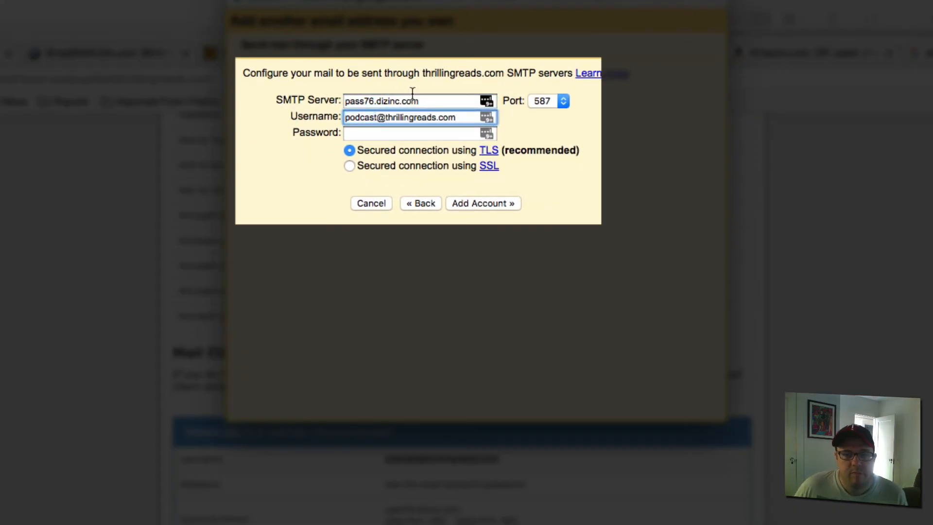
pyautogui.click(422, 133)
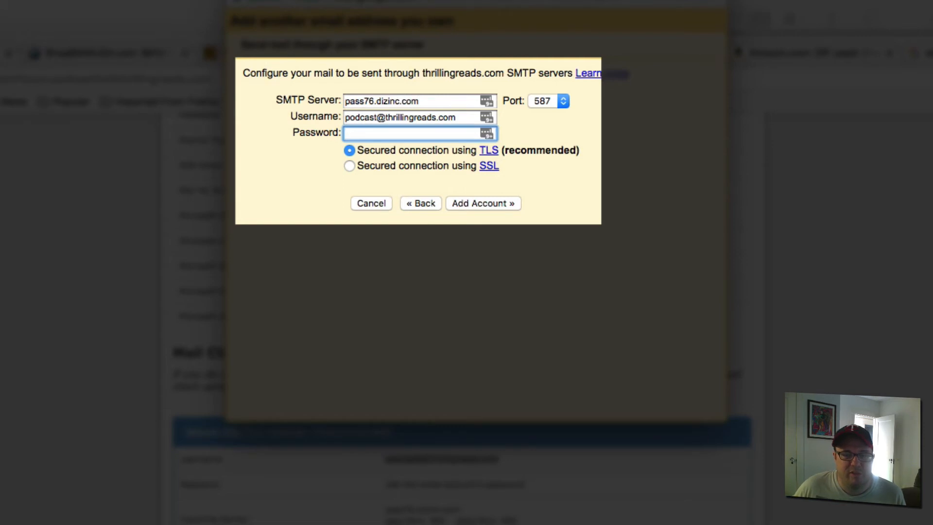
pyautogui.press('super+v')
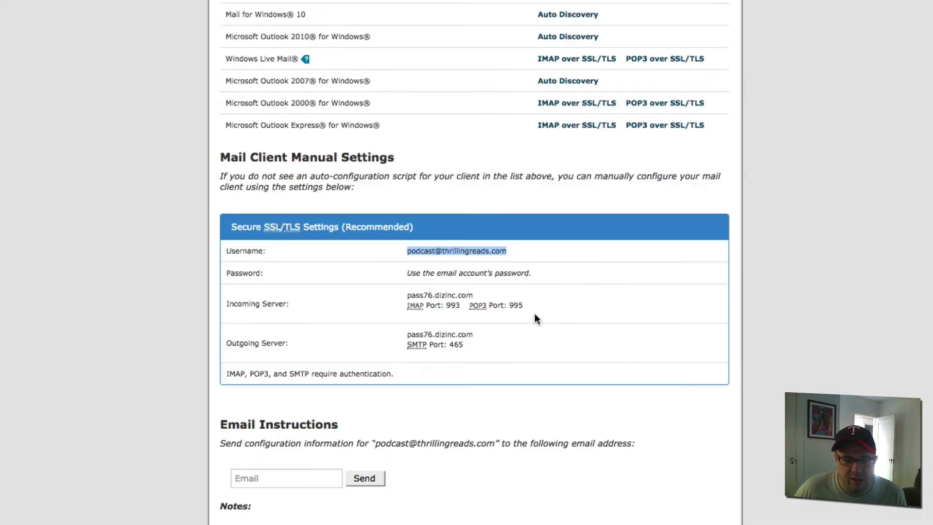
pyautogui.click(527, 313)
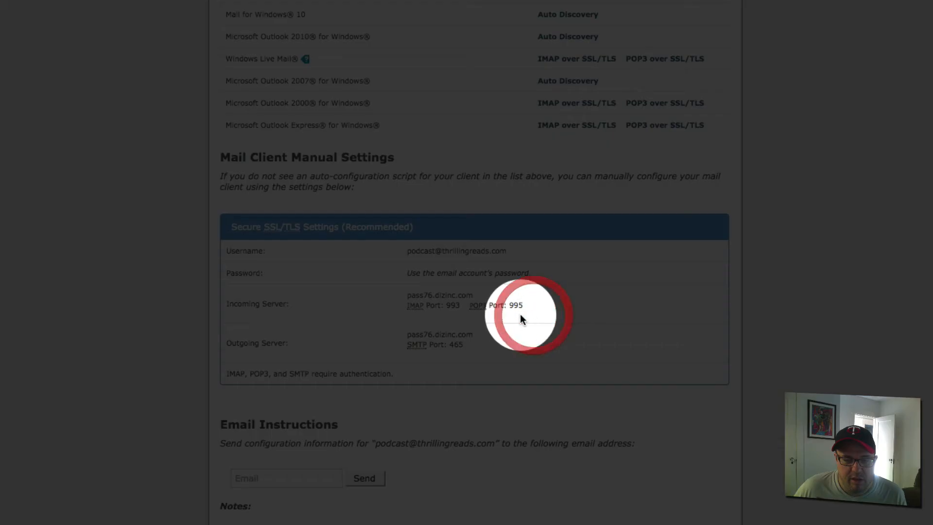
pyautogui.doubleClick(449, 344)
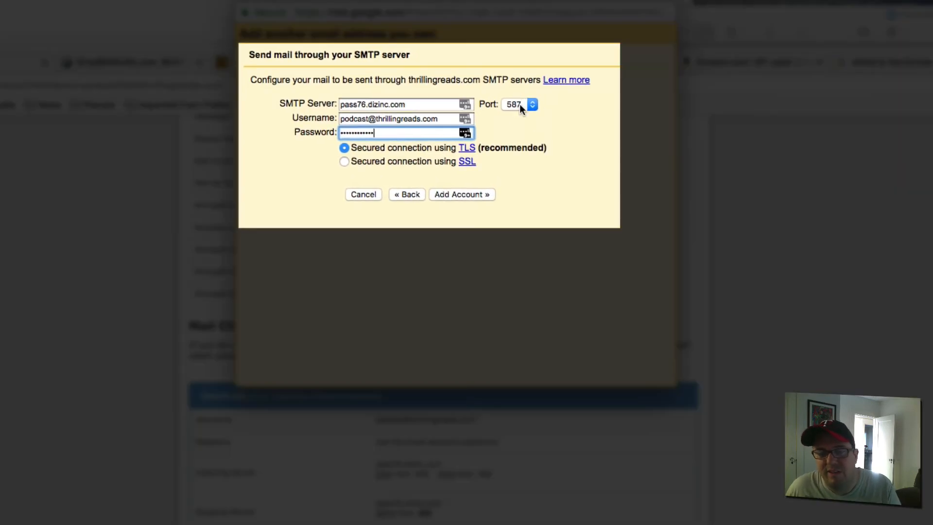
# - Change the SMTP port to 465 with SSL and submit the account settings
pyautogui.click(533, 108)
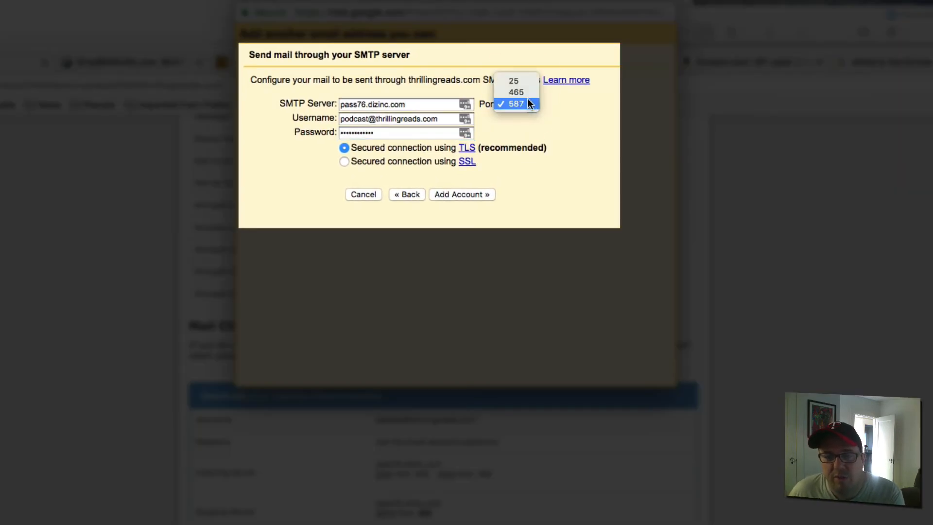
pyautogui.click(525, 92)
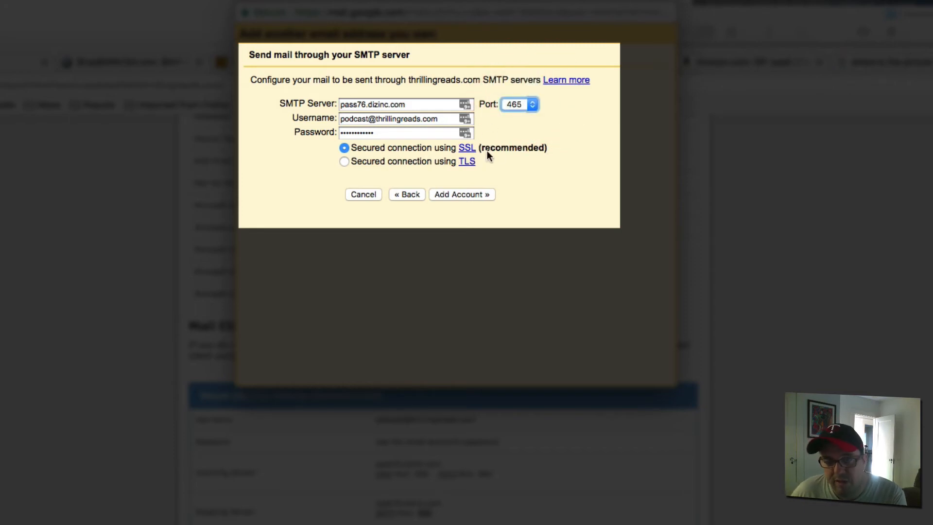
pyautogui.click(514, 104)
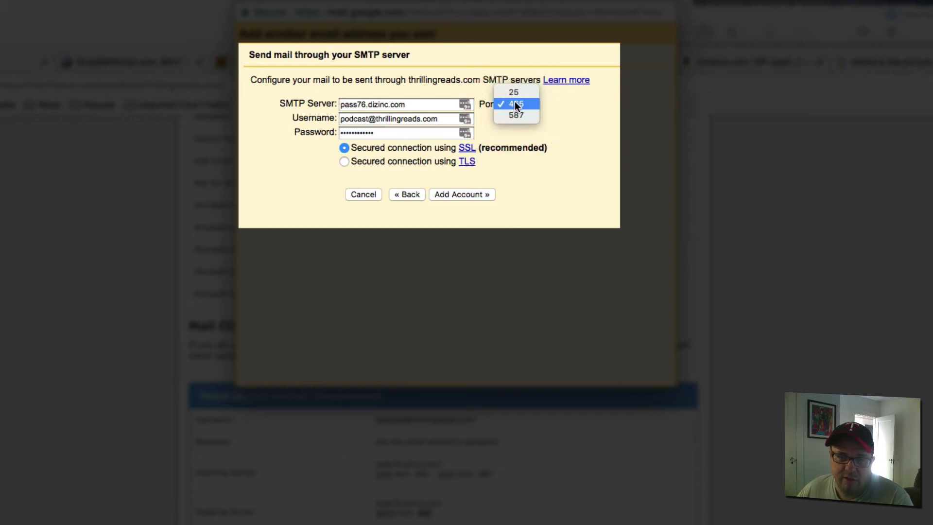
pyautogui.click(515, 103)
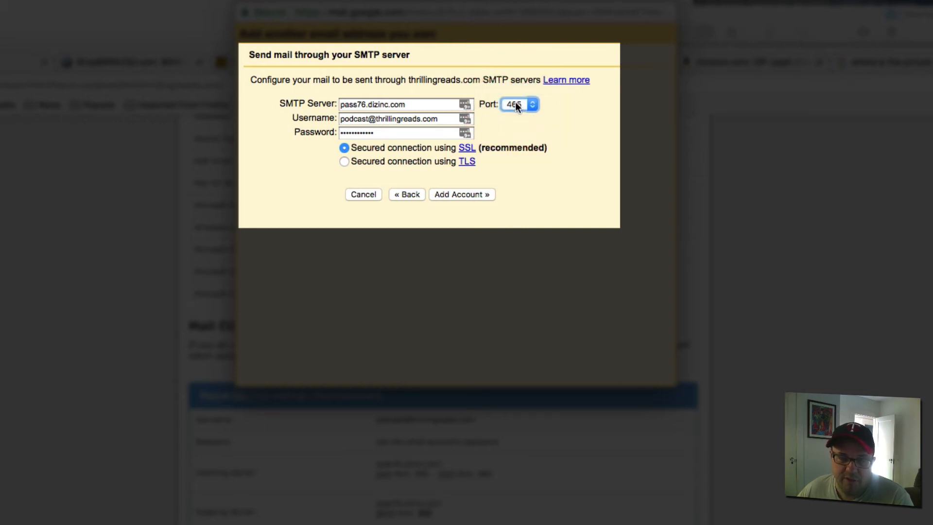
pyautogui.click(512, 103)
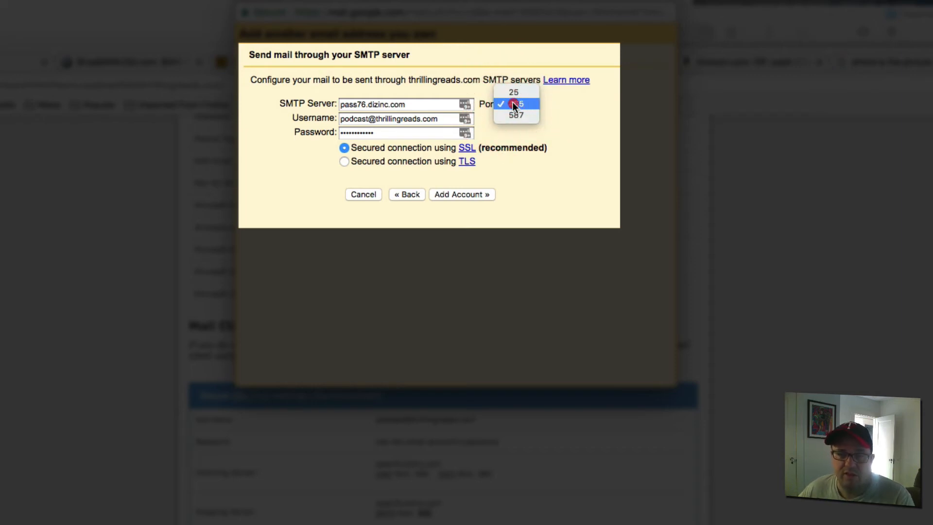
pyautogui.click(513, 104)
pyautogui.click(513, 104)
pyautogui.click(512, 103)
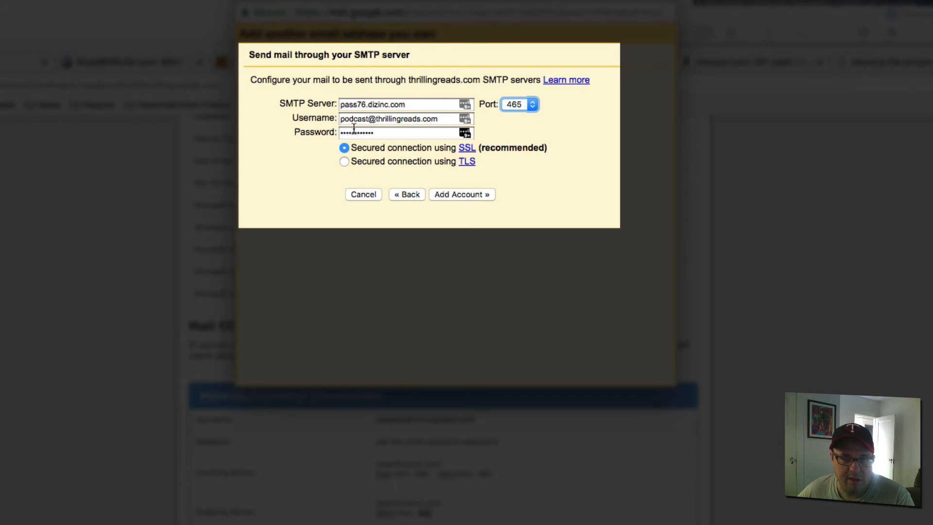
pyautogui.click(460, 194)
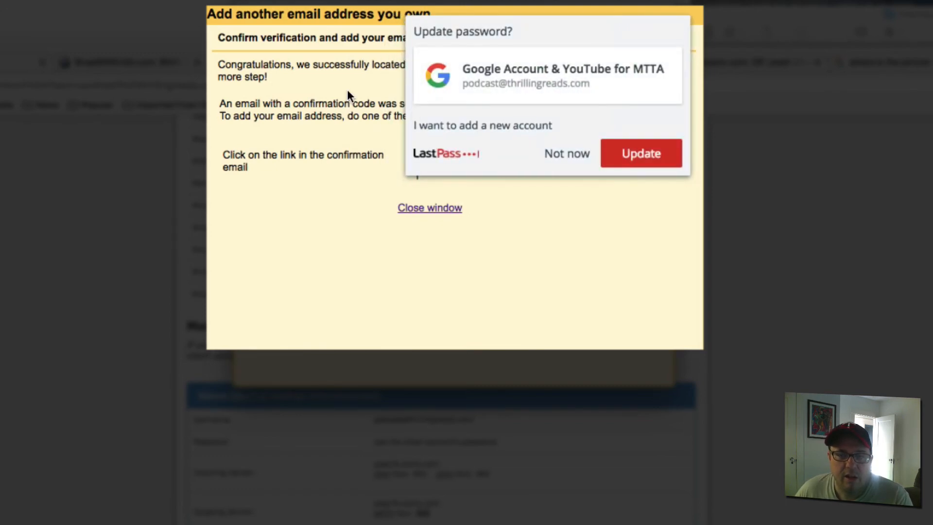
# - Dismiss the password manager prompt and review the credentials-verified confirmation message
pyautogui.click(558, 154)
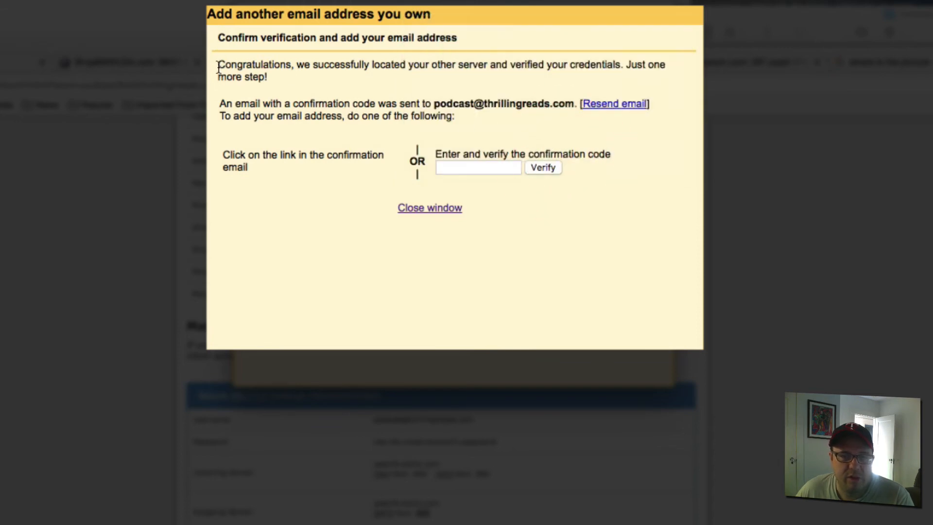
pyautogui.moveTo(217, 64); pyautogui.dragTo(335, 79)
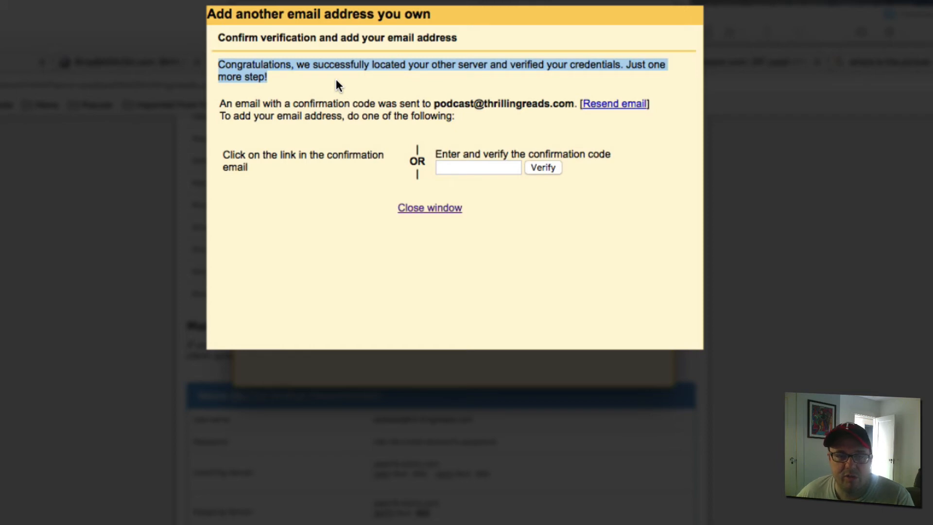
pyautogui.click(320, 97)
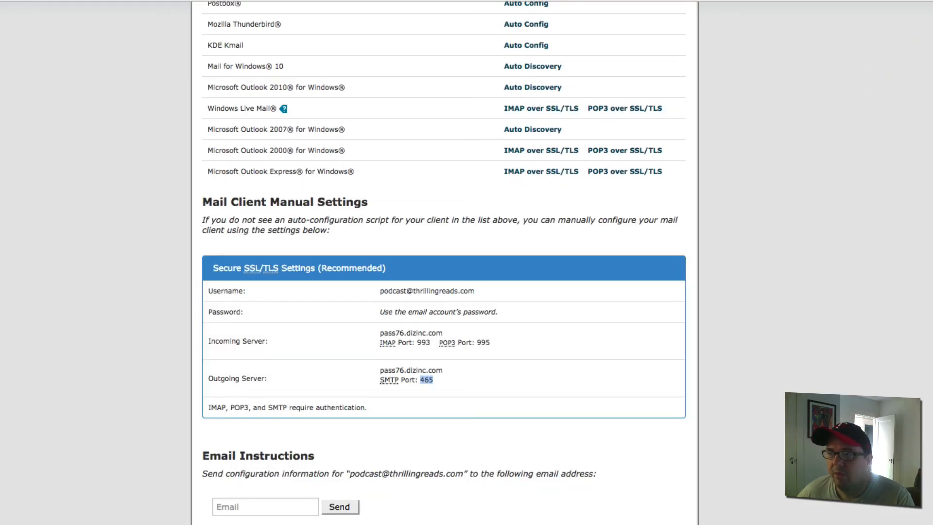
# - From cPanel home, open Email Accounts and launch the podcast mailbox in SquirrelMail webmail
pyautogui.scroll(-5, 444, 262)
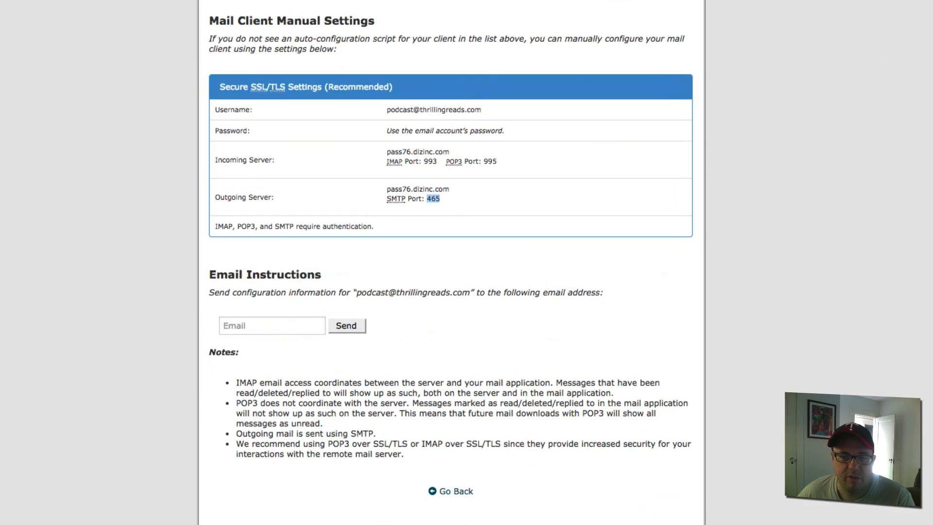
pyautogui.scroll(10, 576, 127)
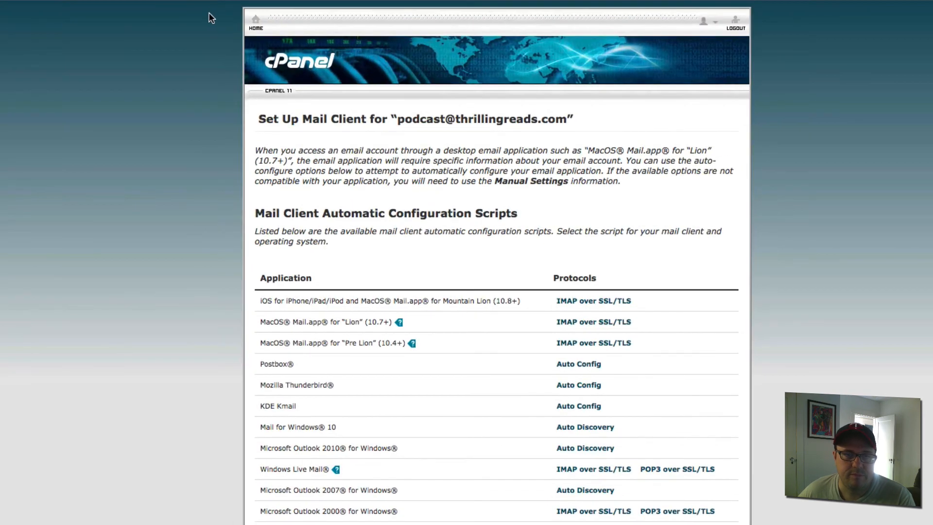
pyautogui.click(258, 31)
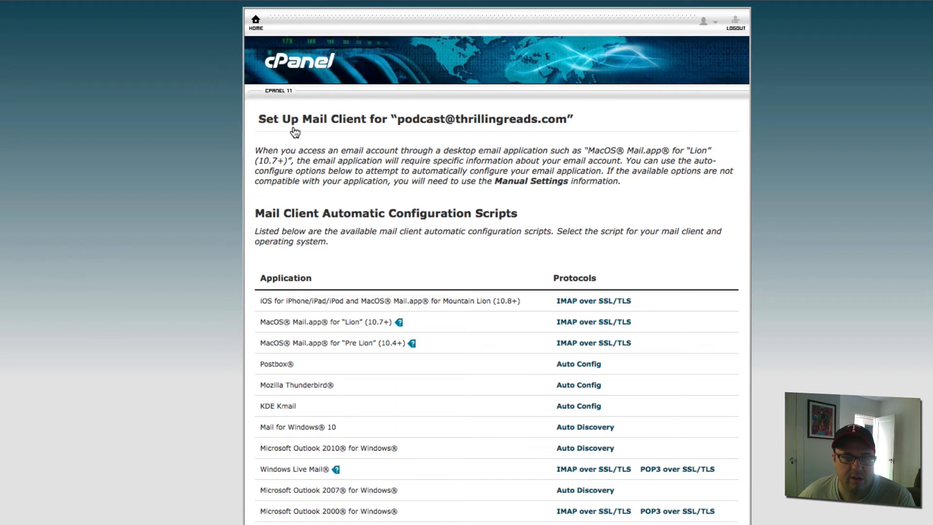
pyautogui.click(270, 31)
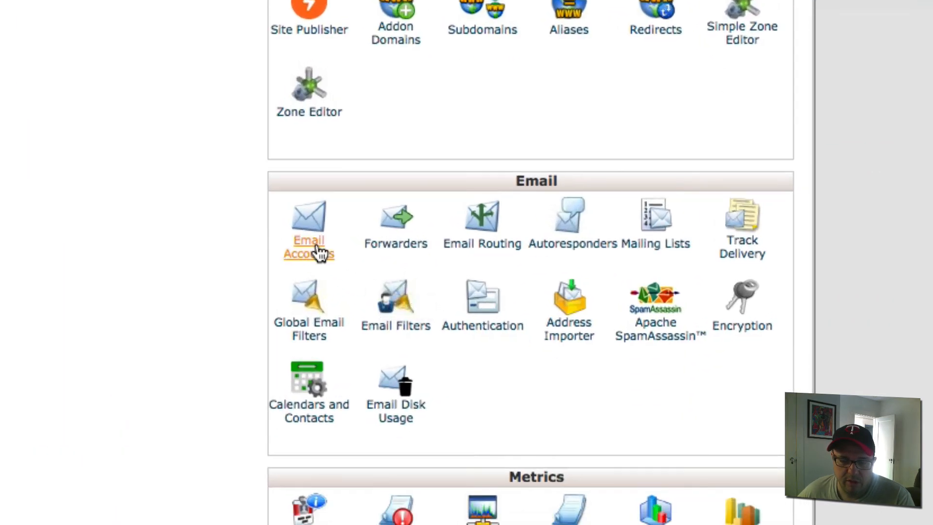
pyautogui.click(306, 254)
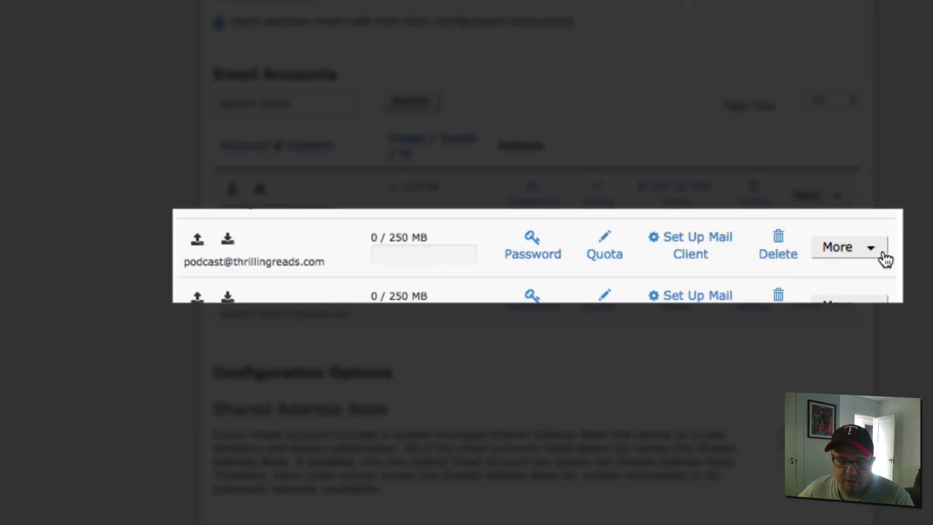
pyautogui.click(881, 260)
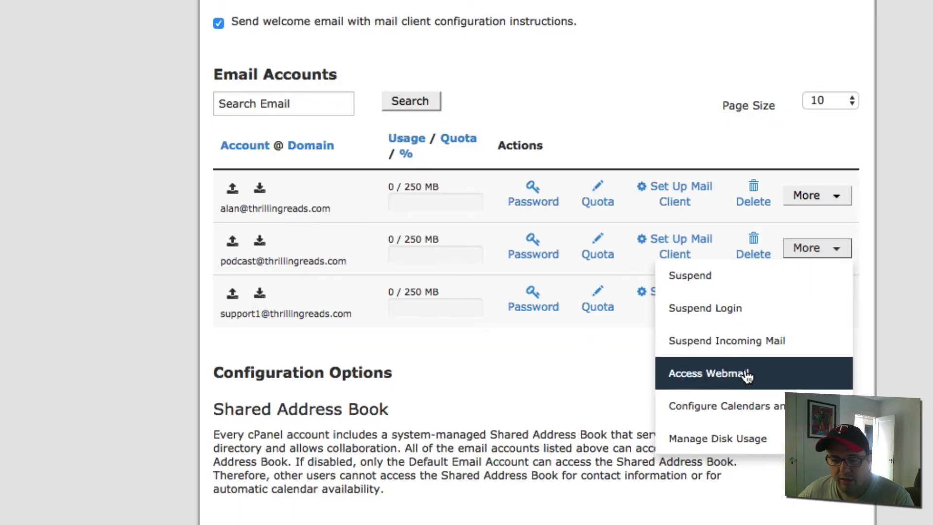
pyautogui.click(747, 375)
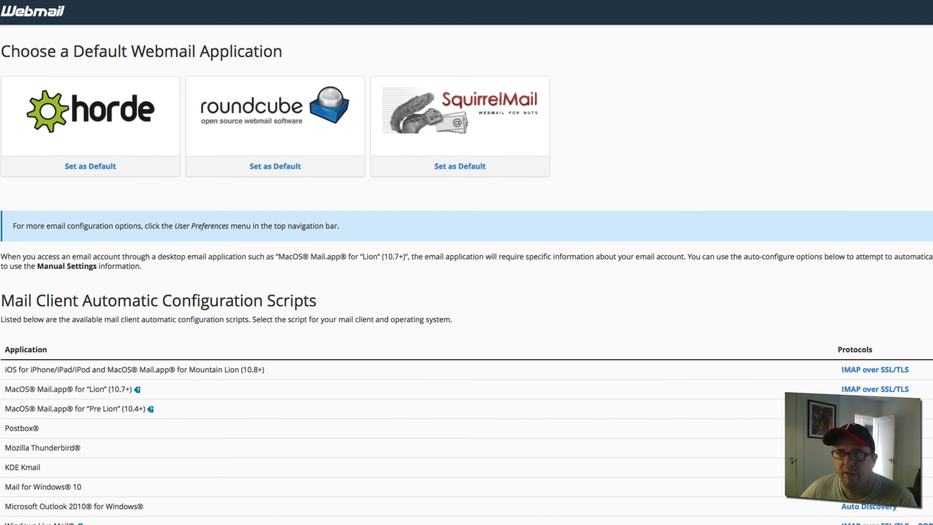
pyautogui.scroll(-2, 466, 263)
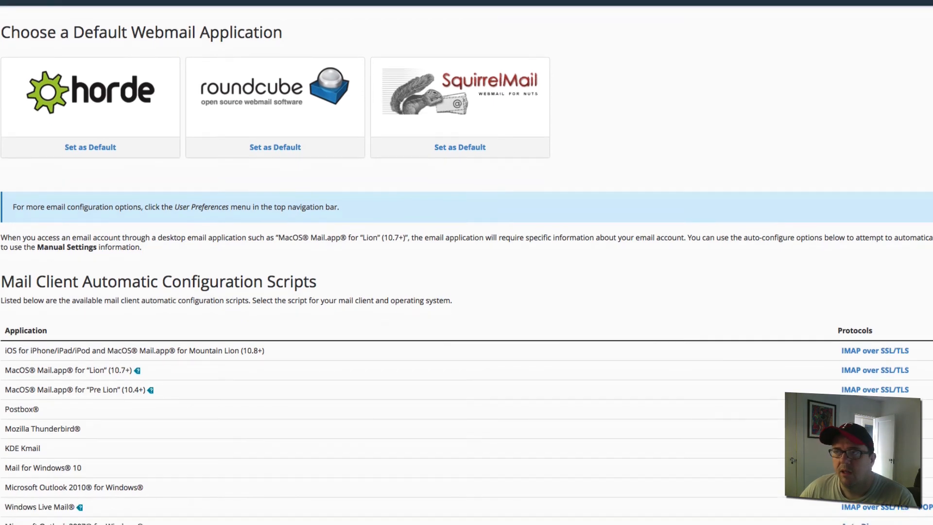
pyautogui.click(435, 84)
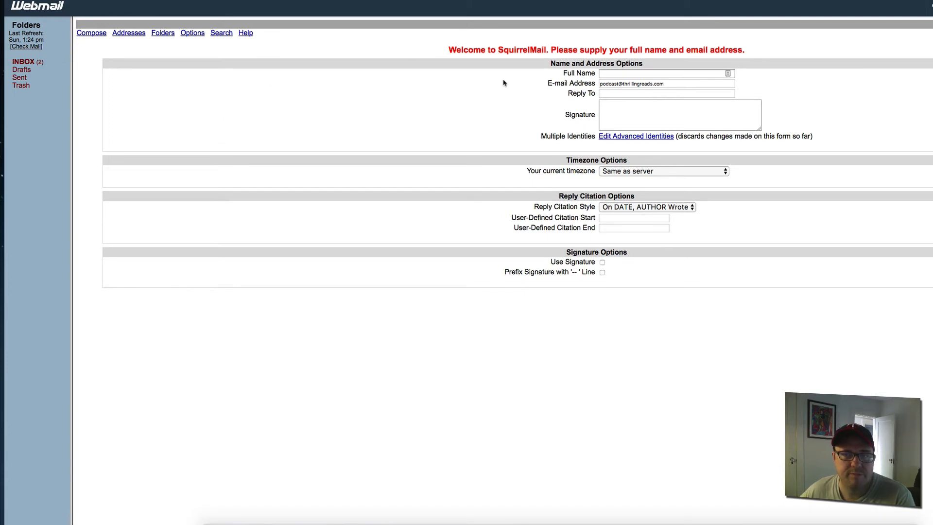
# - Enter the sender's full name in SquirrelMail's personal information settings and save it
pyautogui.click(30, 64)
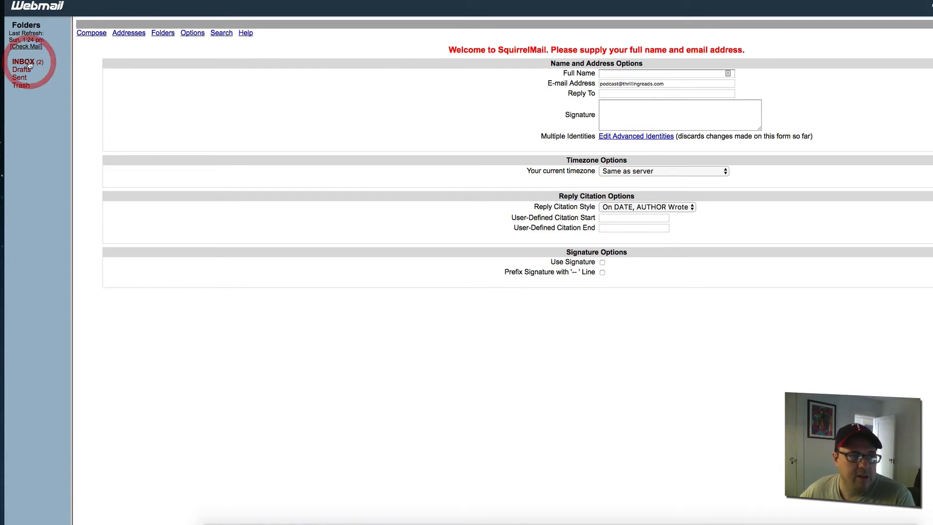
pyautogui.click(653, 73)
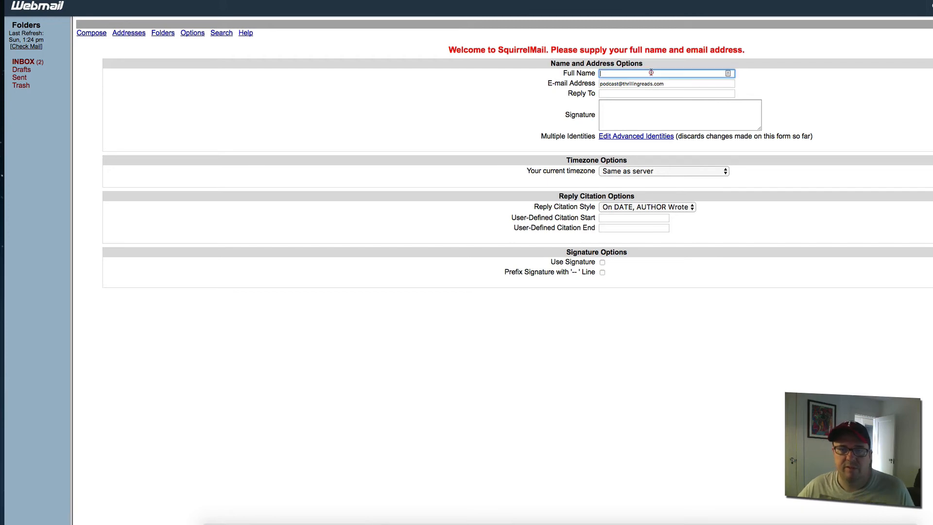
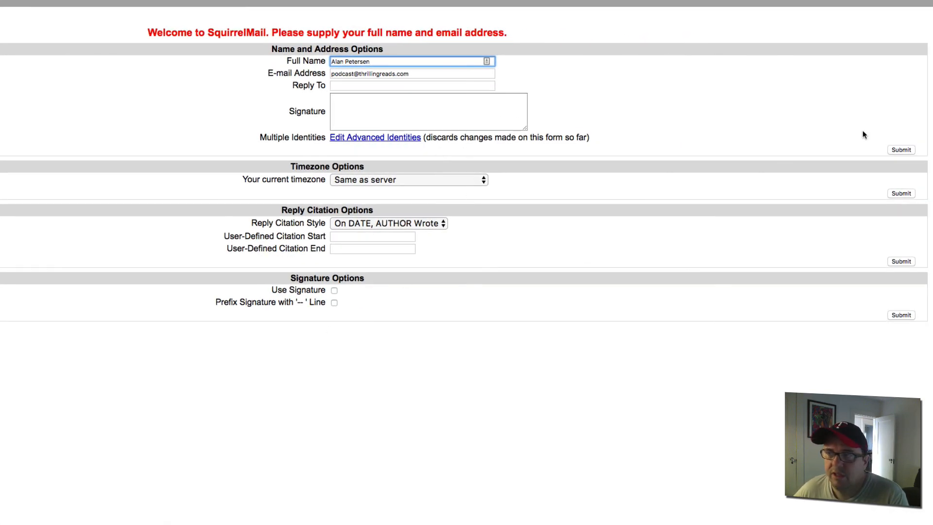
pyautogui.click(902, 150)
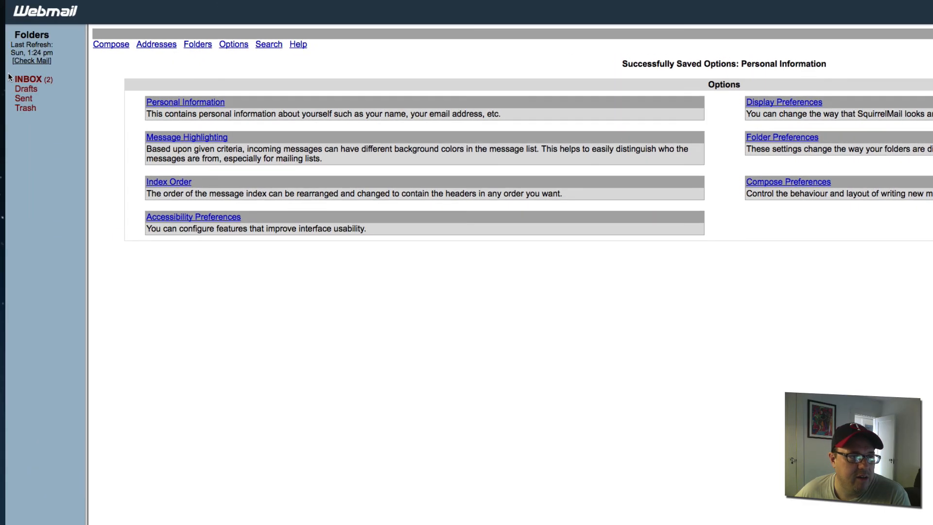
# - Review the incoming and outgoing server settings in the cPanel email configuration message
pyautogui.click(24, 80)
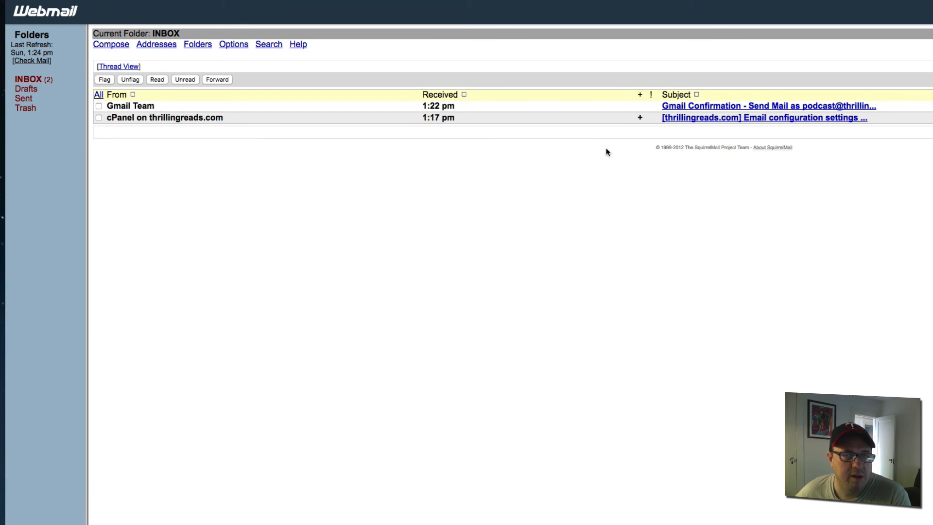
pyautogui.click(785, 119)
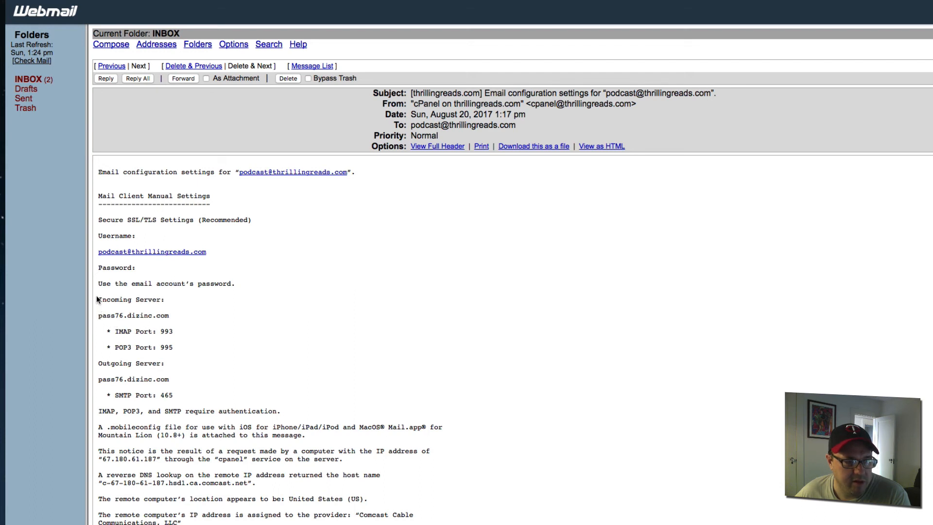
pyautogui.moveTo(98, 299); pyautogui.dragTo(260, 382)
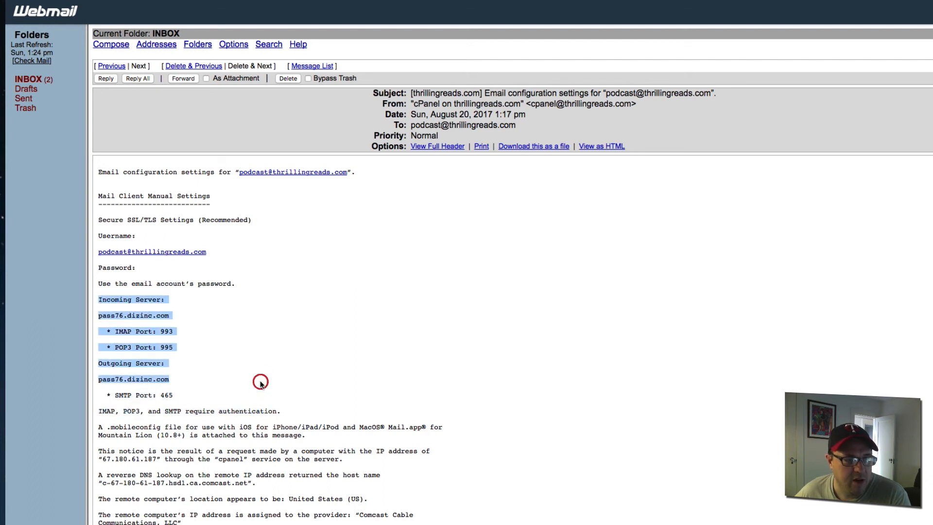
pyautogui.click(32, 80)
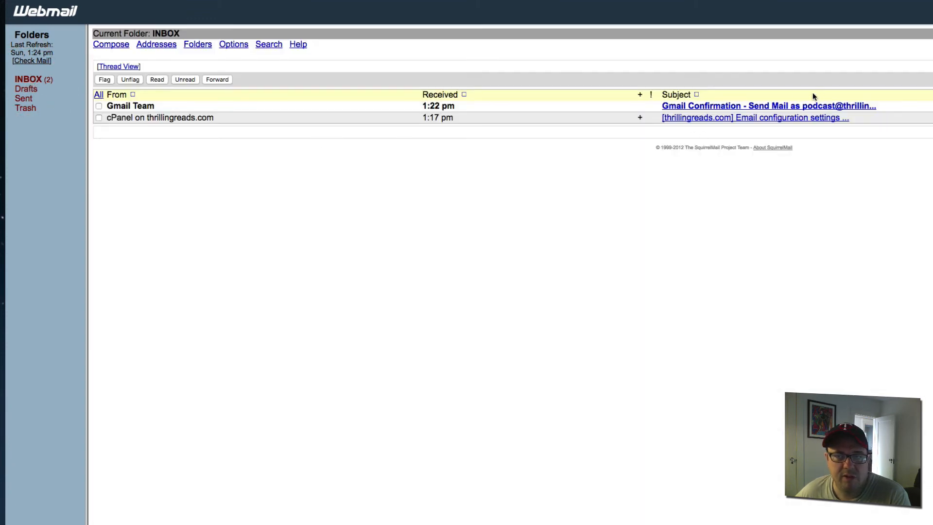
# - Open the Gmail confirmation message for the podcast address and select its confirmation code
pyautogui.click(795, 106)
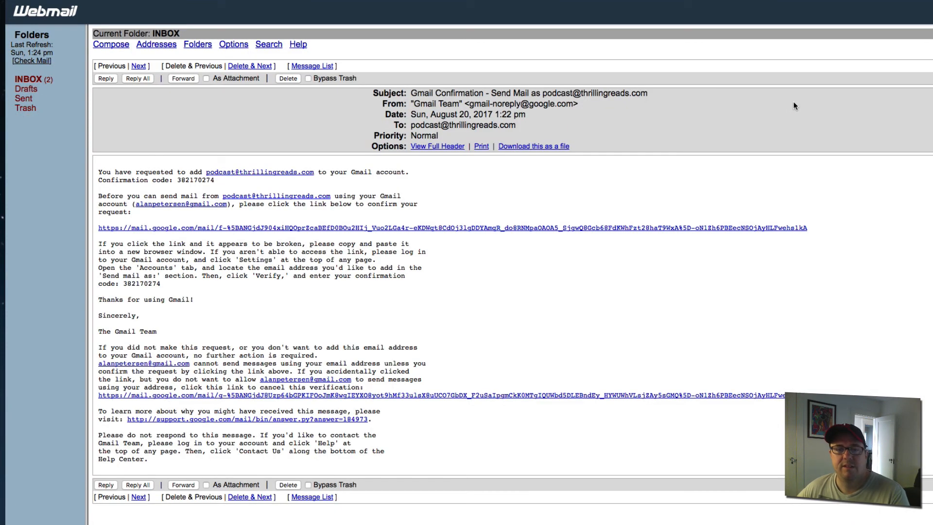
pyautogui.click(103, 180)
pyautogui.moveTo(190, 179); pyautogui.dragTo(219, 184)
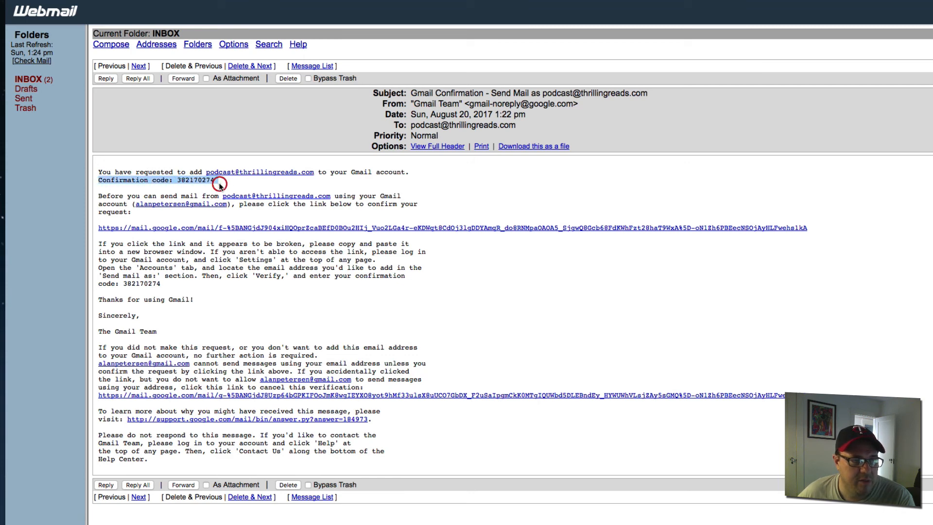
pyautogui.click(220, 184)
pyautogui.doubleClick(201, 181)
pyautogui.press('super+c')
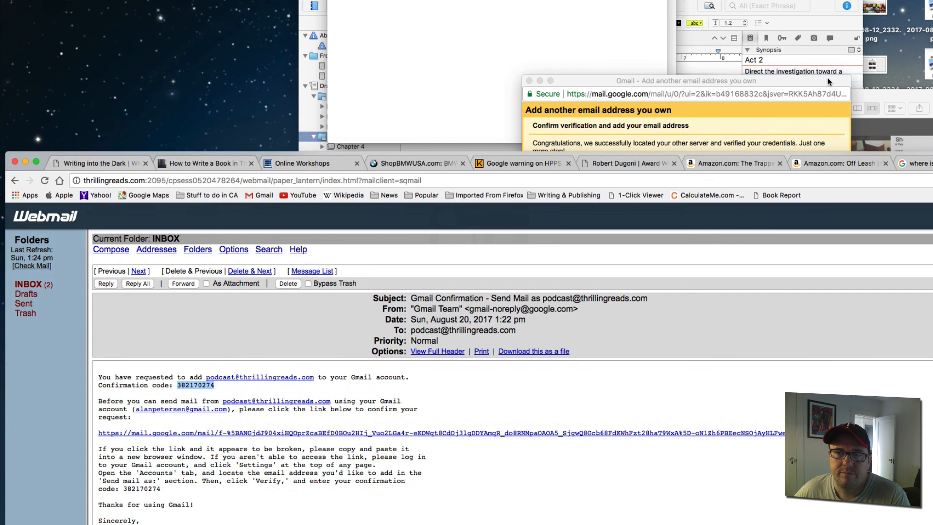
# - Paste the emailed confirmation code into Gmail's verification window and verify it
pyautogui.click(829, 82)
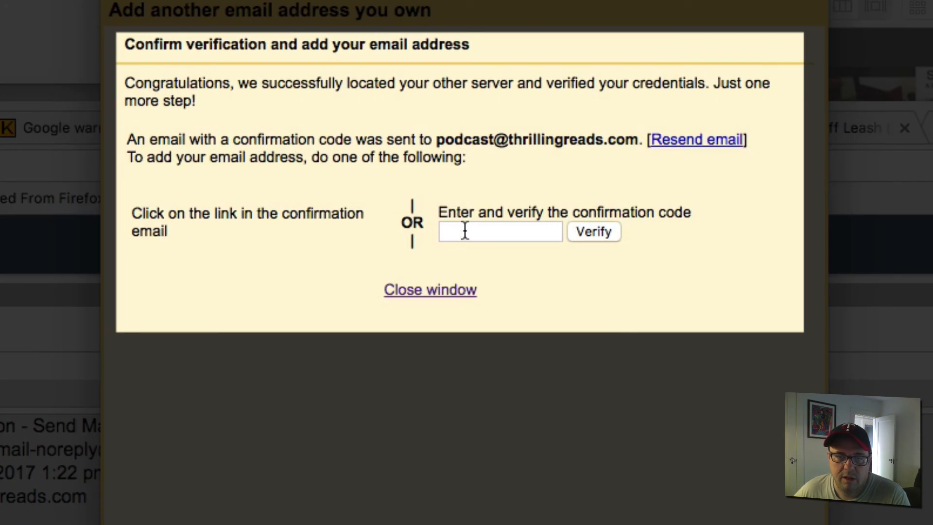
pyautogui.click(465, 230)
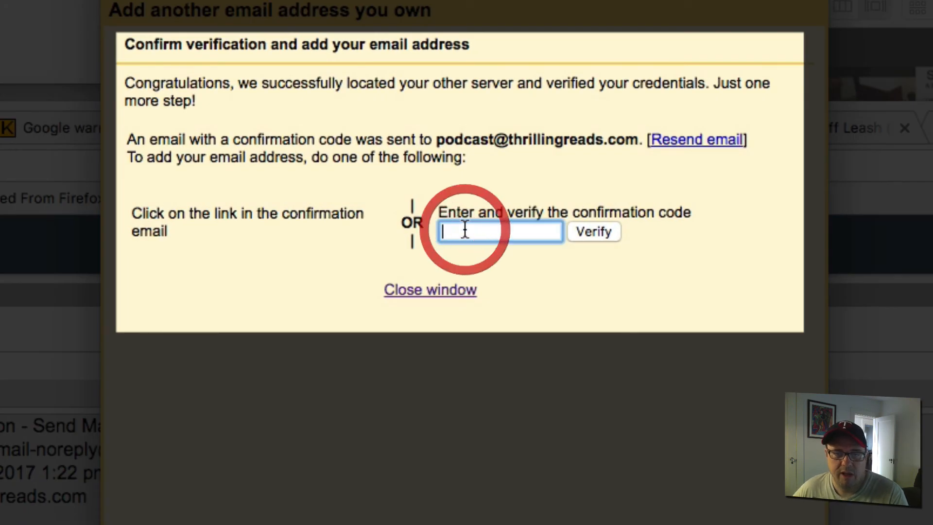
pyautogui.press('super+v')
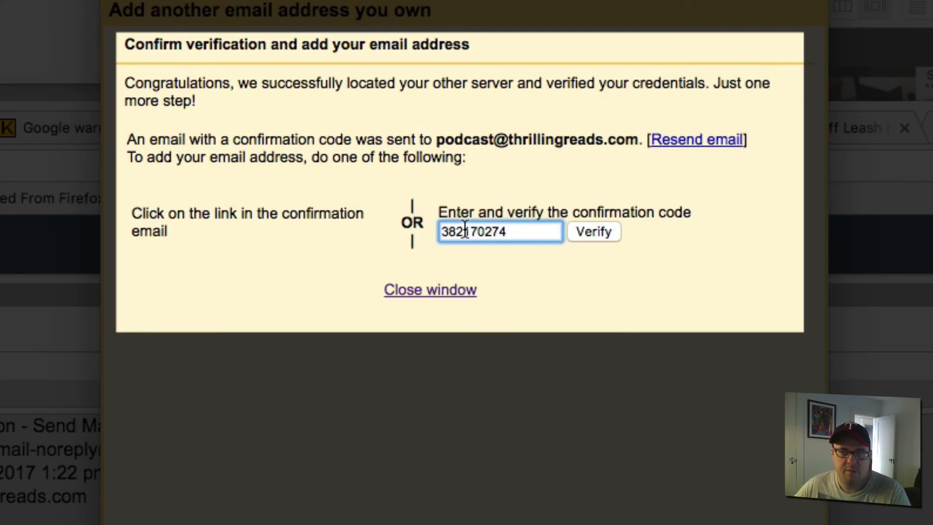
pyautogui.click(592, 232)
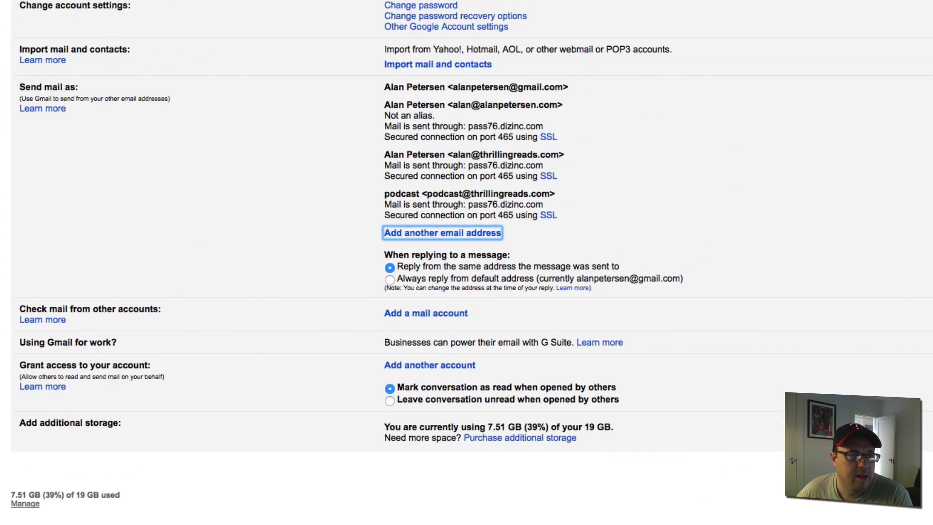
# - Check the new podcast sender entry, sending through pass76.dizinc.com on port 465 with SSL
pyautogui.click(313, 230)
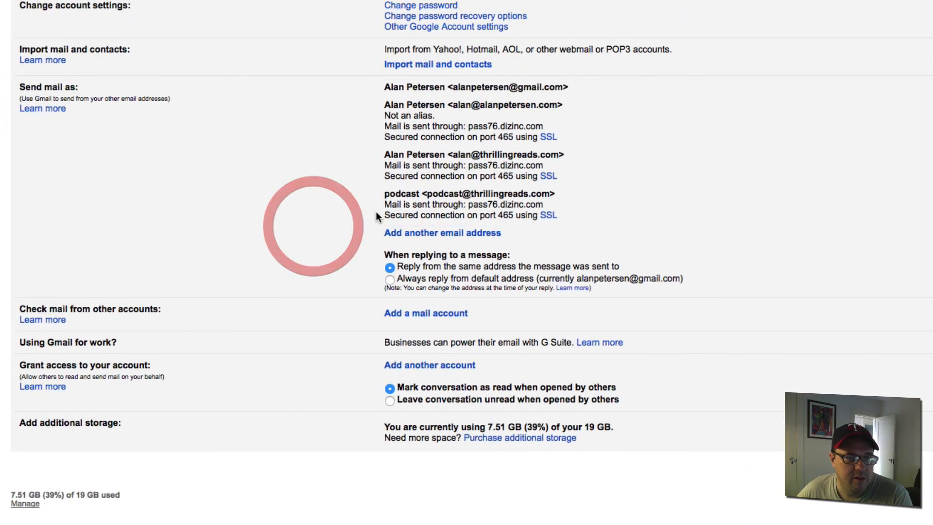
pyautogui.moveTo(382, 194); pyautogui.dragTo(490, 226)
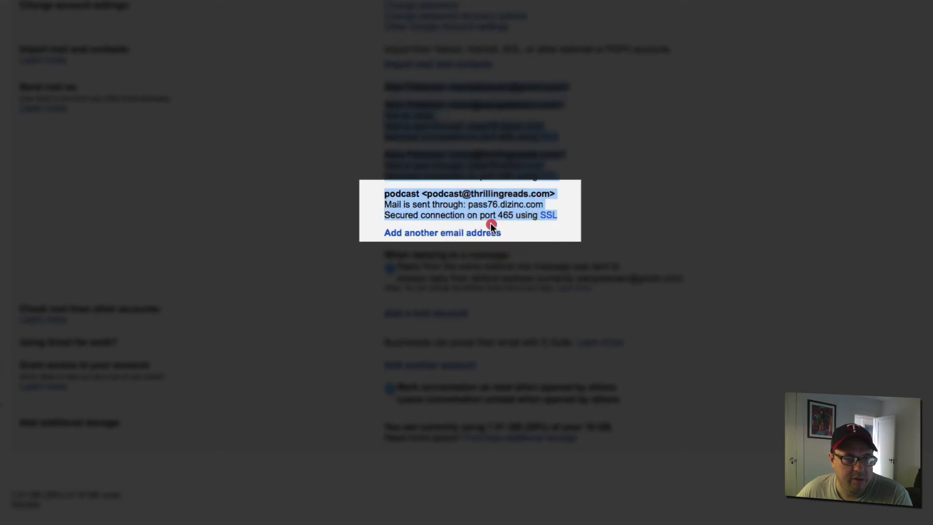
pyautogui.click(491, 224)
pyautogui.moveTo(580, 222); pyautogui.dragTo(381, 192)
pyautogui.click(256, 190)
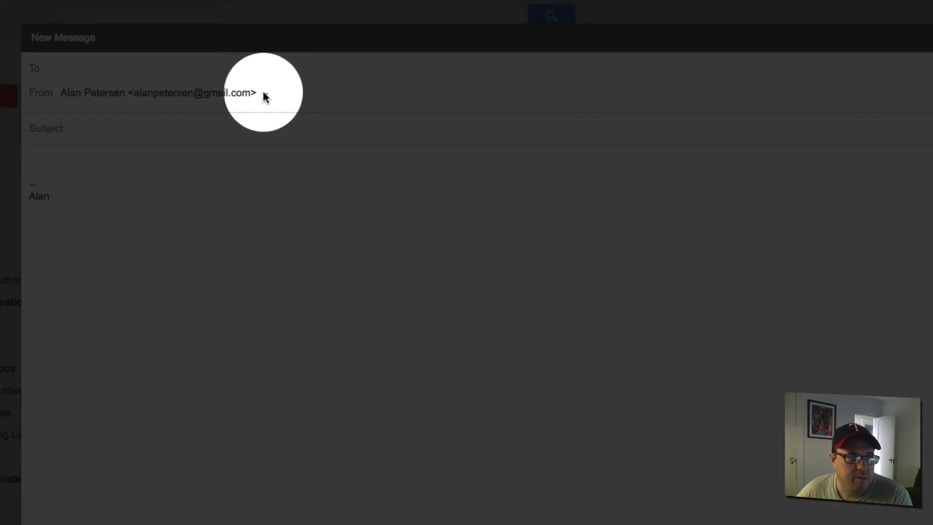
pyautogui.click(264, 95)
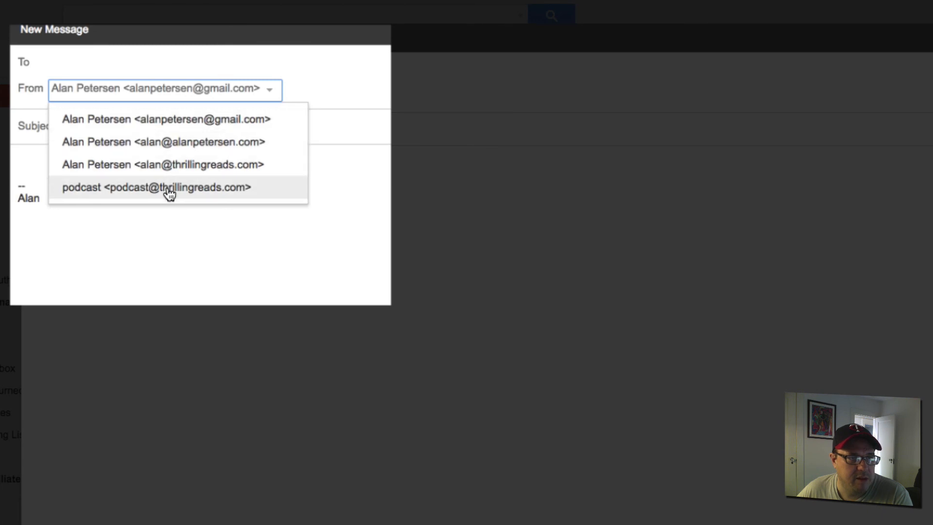
pyautogui.click(169, 193)
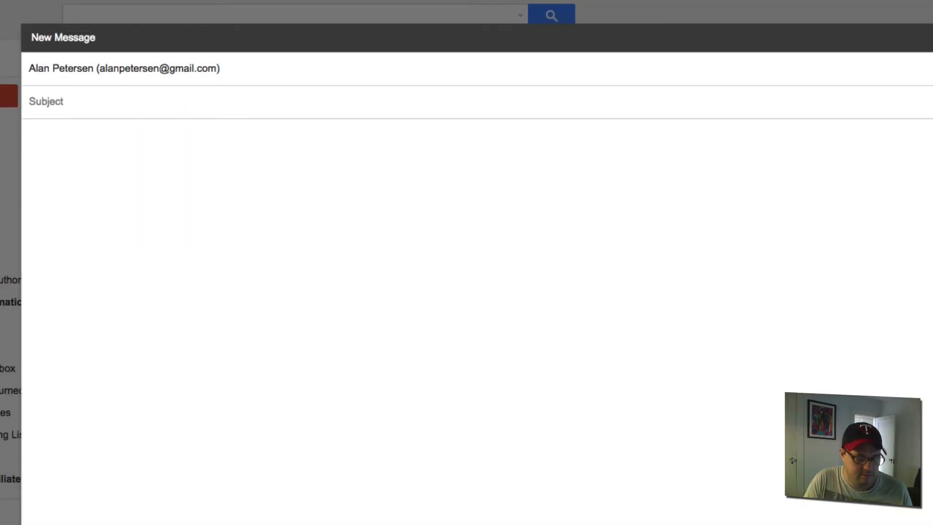
pyautogui.write('TEST')
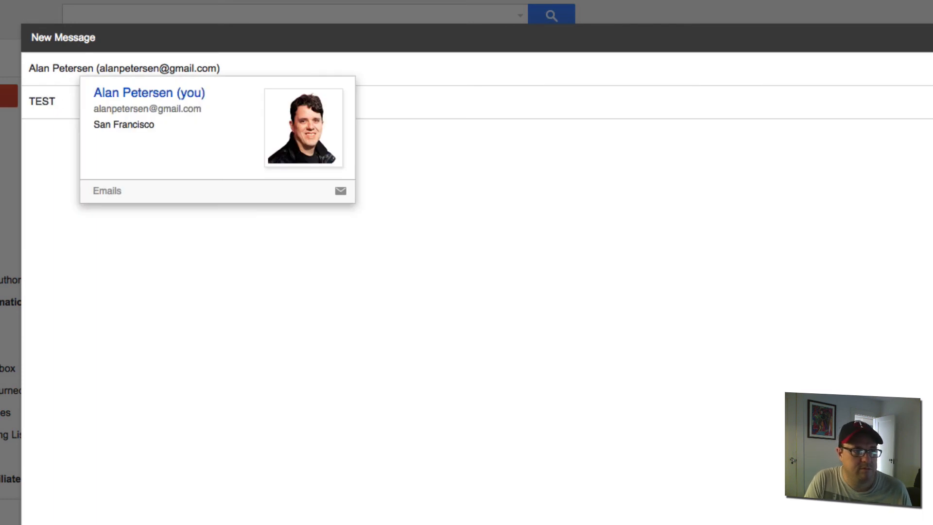
pyautogui.press('Tab')
pyautogui.click(136, 280)
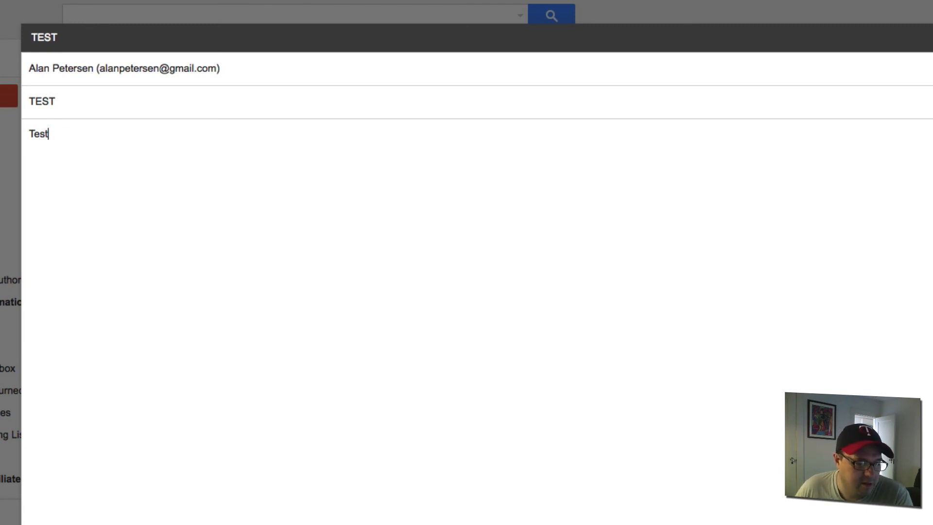
pyautogui.write('Test')
pyautogui.hotkey('ctrl', 'Return')
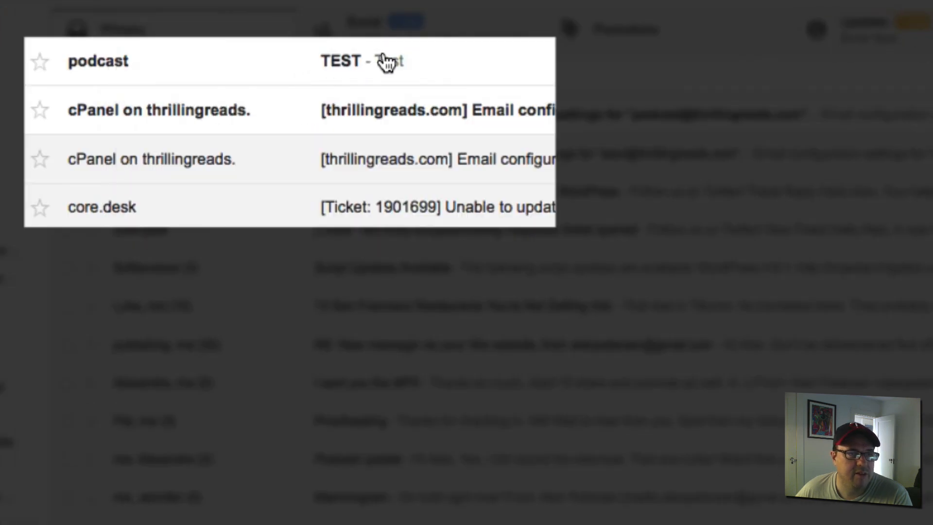
# - Open the received TEST email and check it came from the podcast address
pyautogui.click(396, 62)
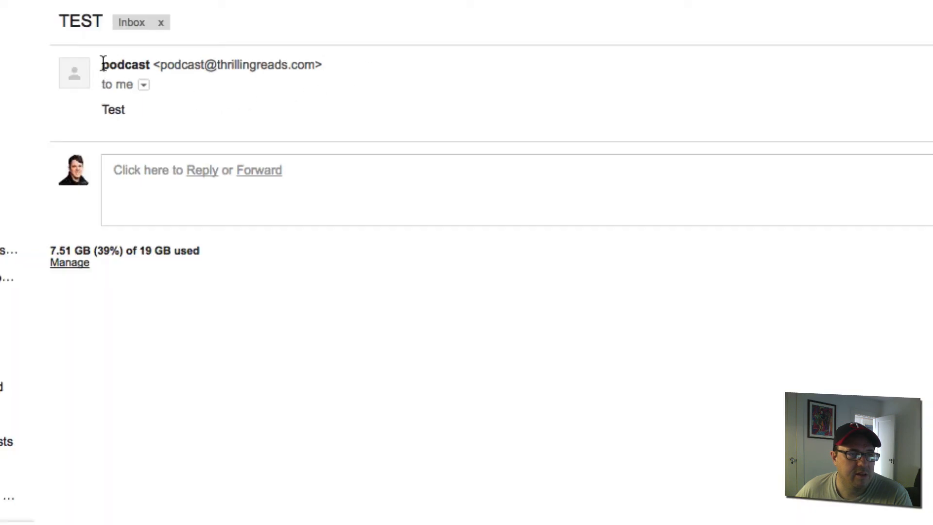
pyautogui.moveTo(103, 63); pyautogui.dragTo(352, 78)
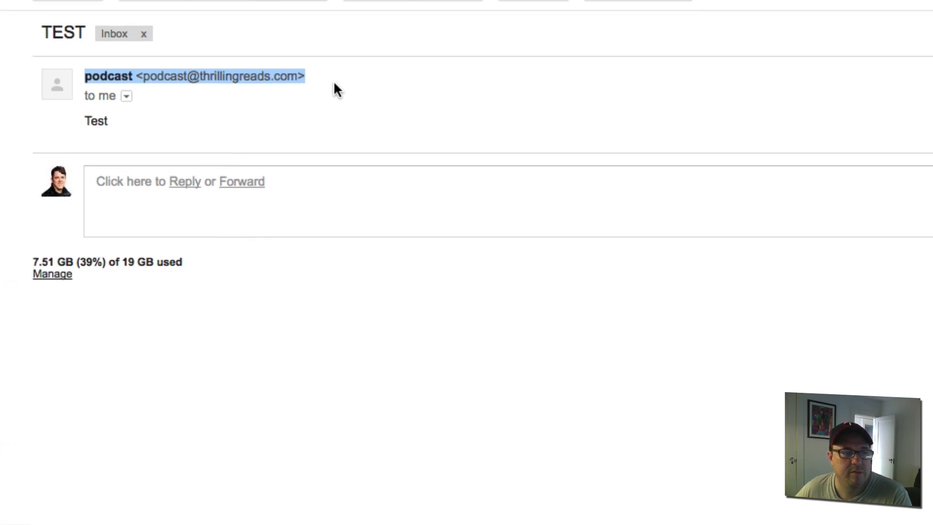
pyautogui.click(285, 121)
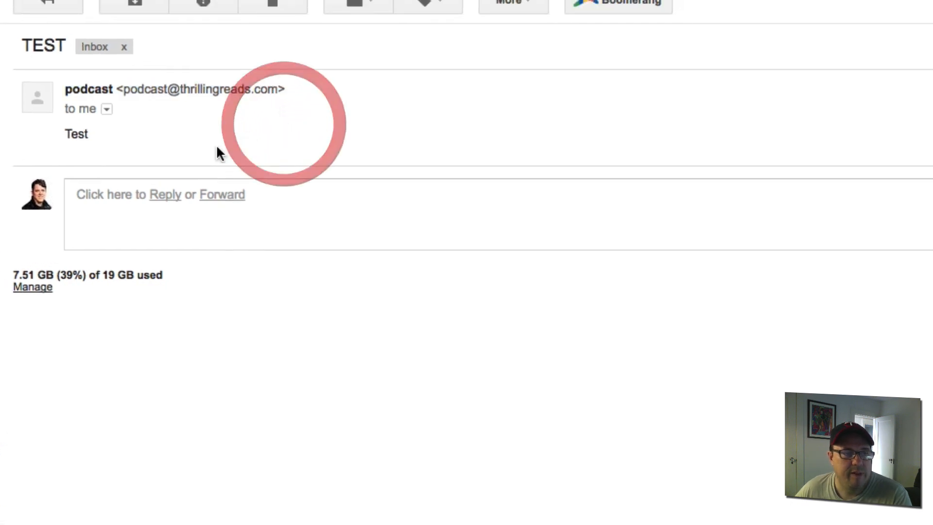
pyautogui.click(165, 195)
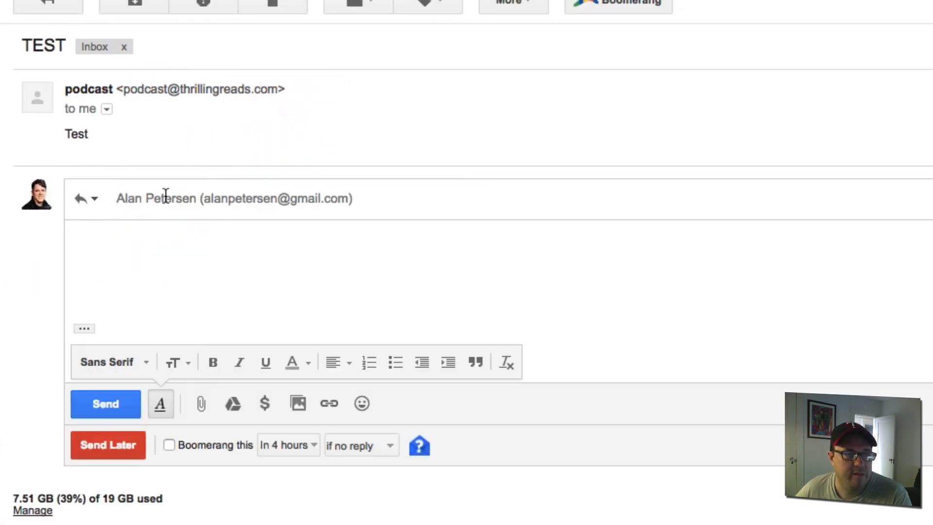
pyautogui.click(321, 209)
pyautogui.click(331, 203)
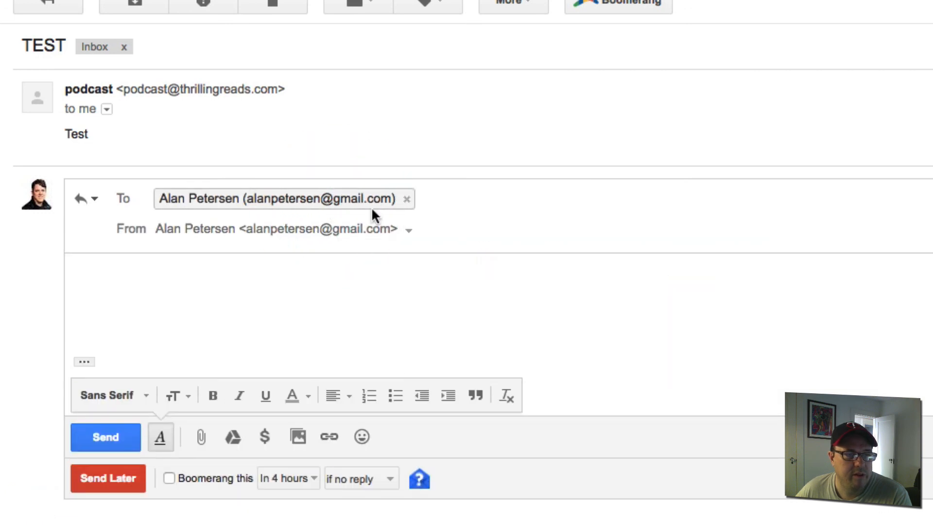
pyautogui.click(408, 231)
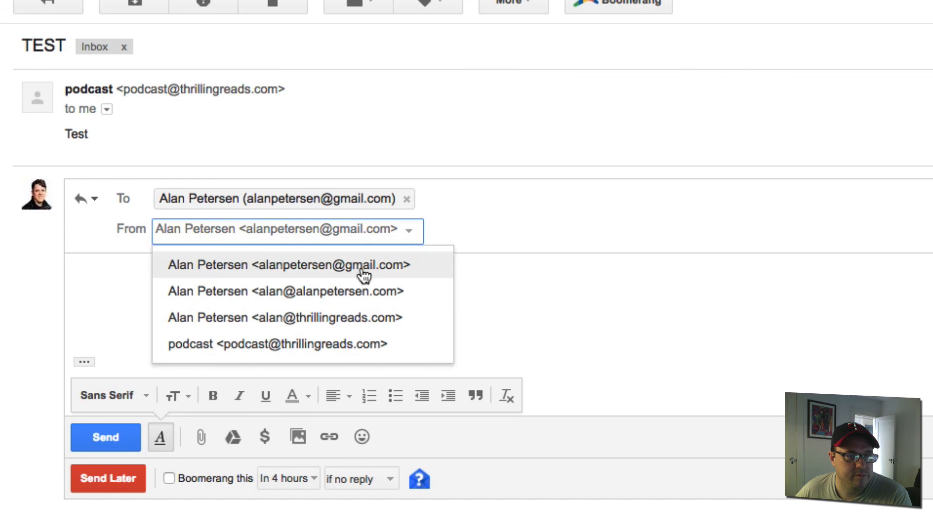
pyautogui.click(346, 317)
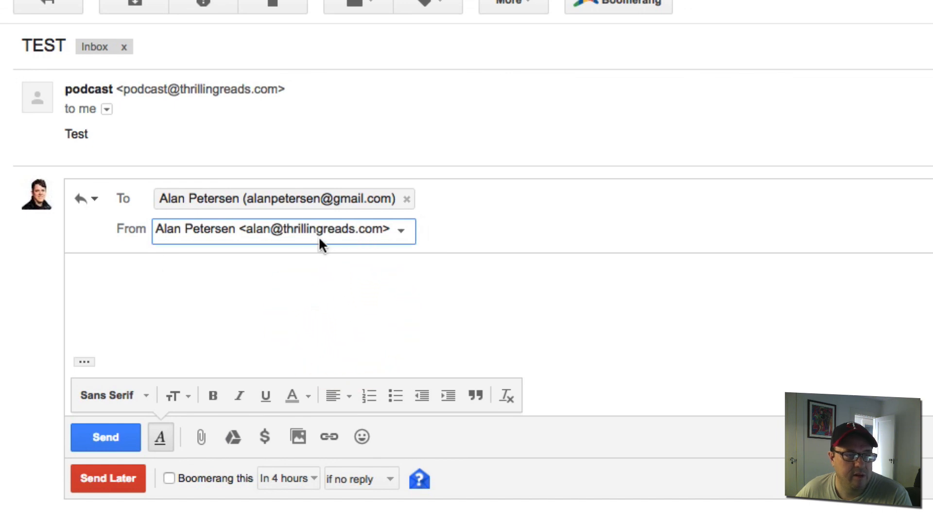
pyautogui.click(373, 232)
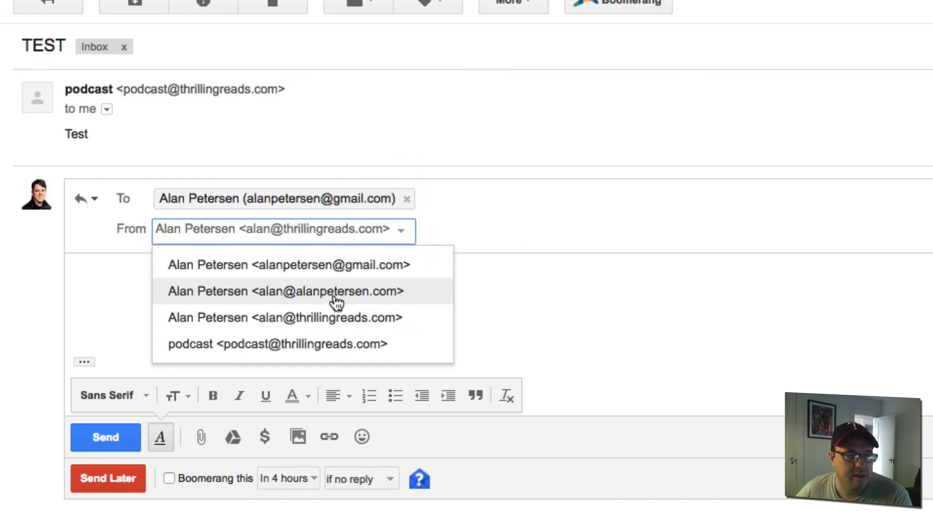
pyautogui.click(311, 342)
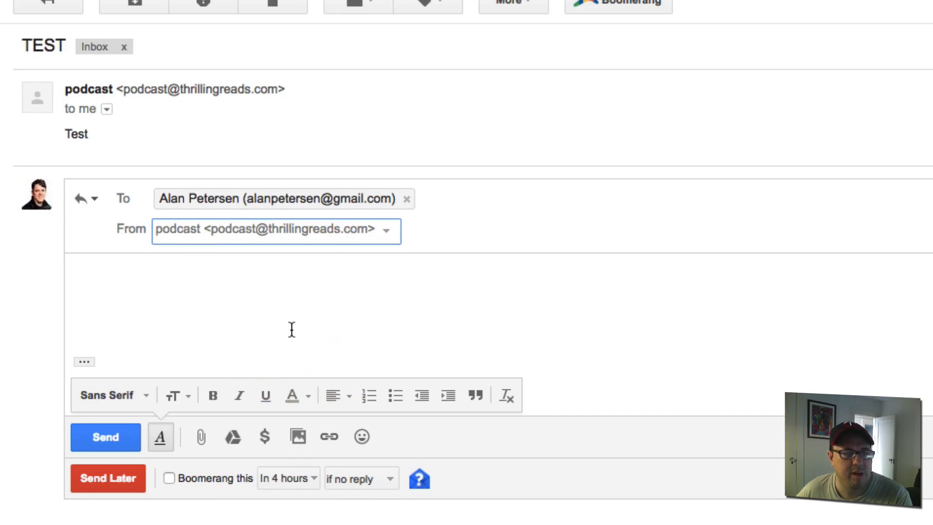